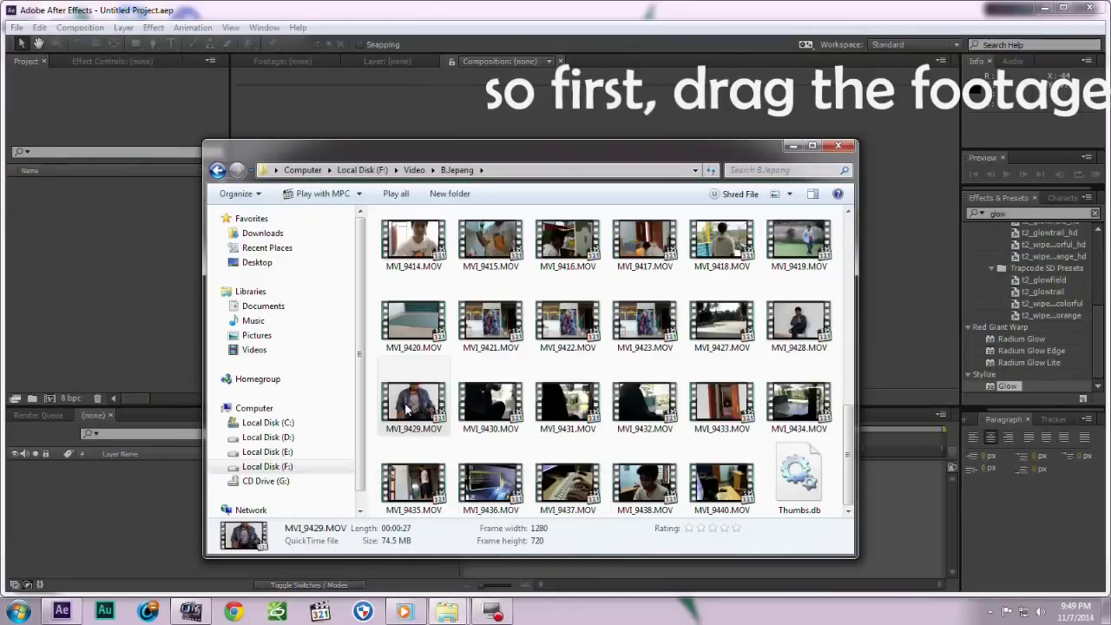
# Bring the MVI_9429.MOV clip from the B.Jepang folder over to After Effects.
pyautogui.moveTo(408, 407); pyautogui.dragTo(62, 610)
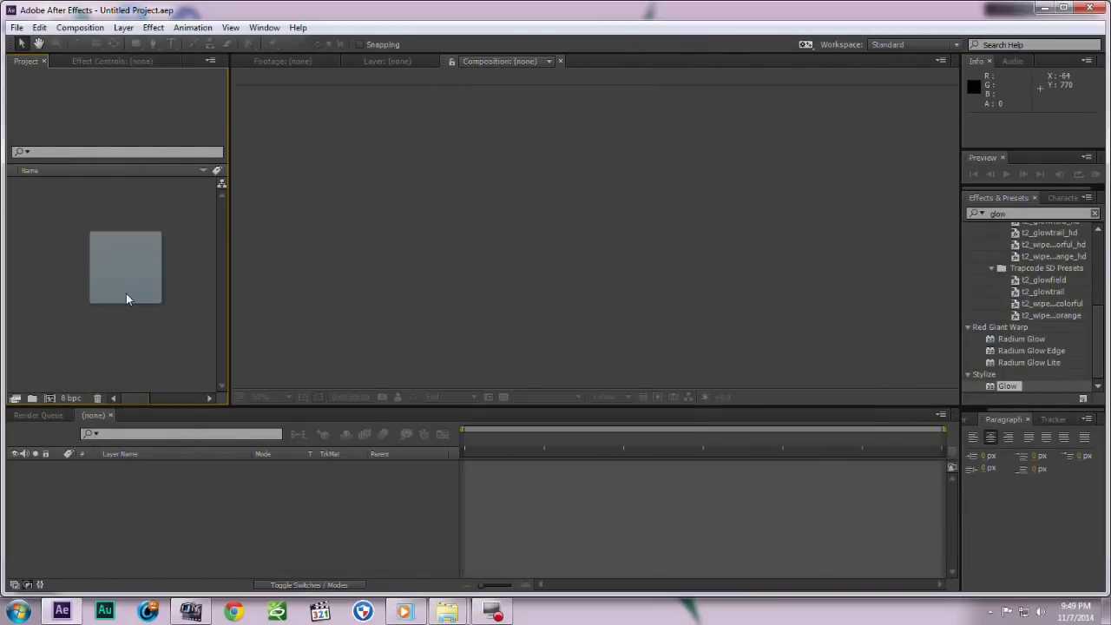
# Import MVI_9429.MOV, build a composition from it, and split the layer at 0:00:01:00.
pyautogui.moveTo(62, 610); pyautogui.dragTo(126, 293)
pyautogui.moveTo(58, 184); pyautogui.dragTo(52, 398)
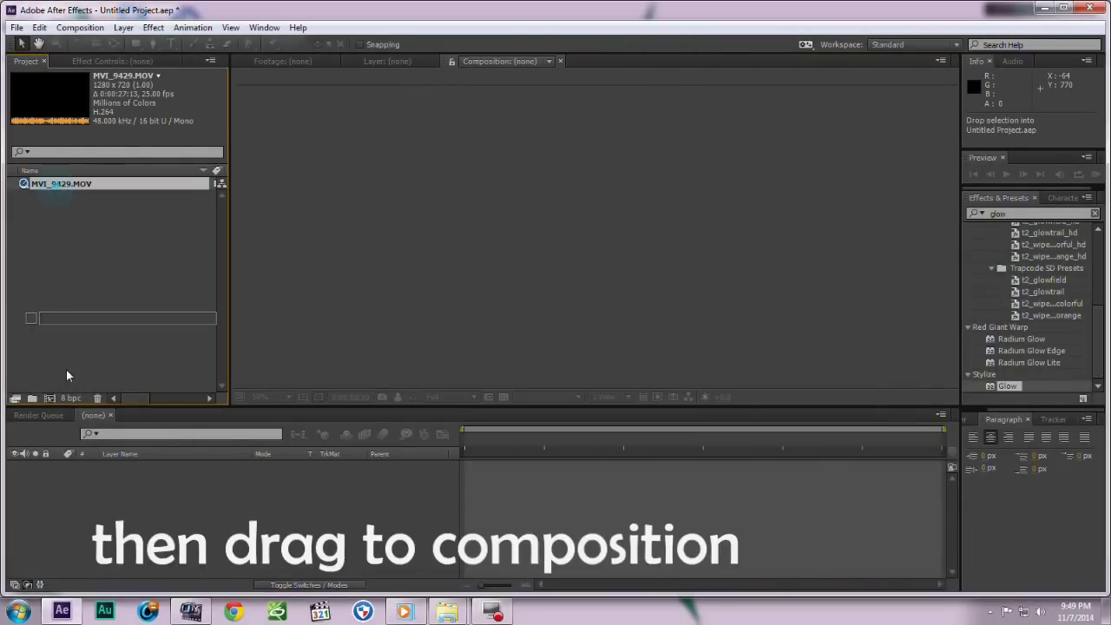
pyautogui.moveTo(501, 439); pyautogui.dragTo(536, 451)
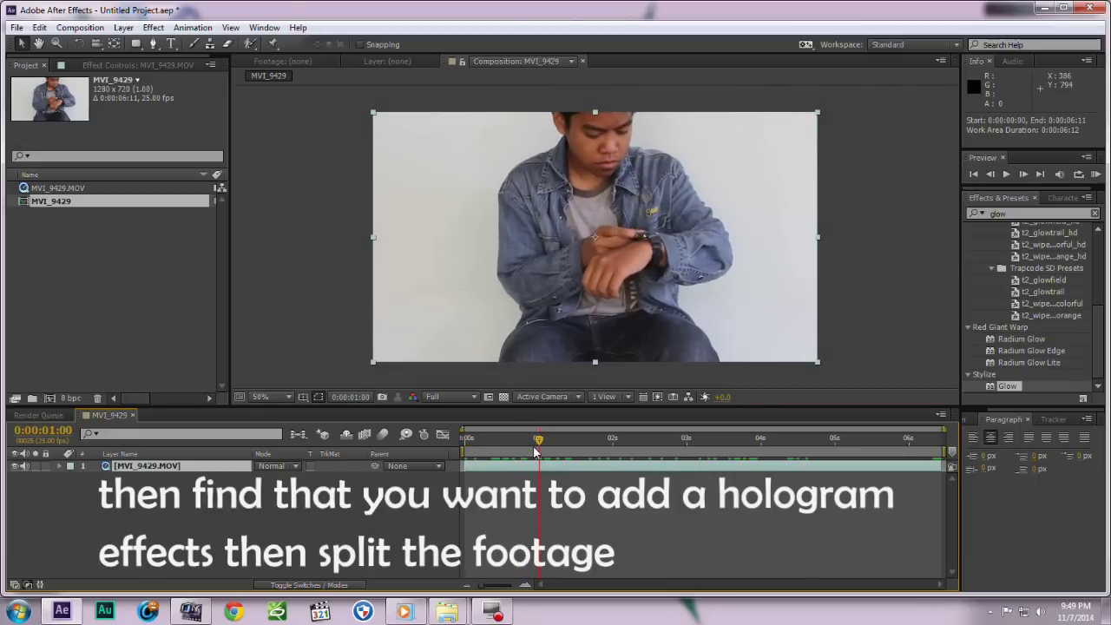
pyautogui.click(538, 469)
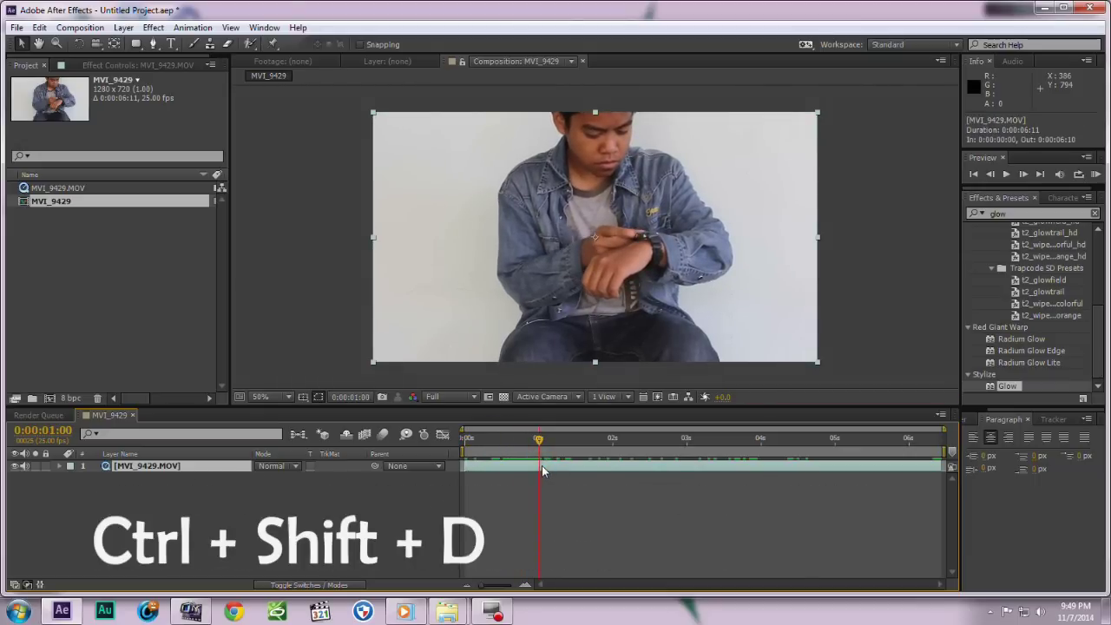
pyautogui.hotkey('ctrl', 'shift', 'd')
# Rename the later part of the split clip 'Tracked' and scrub through it.
pyautogui.rightClick(243, 466)
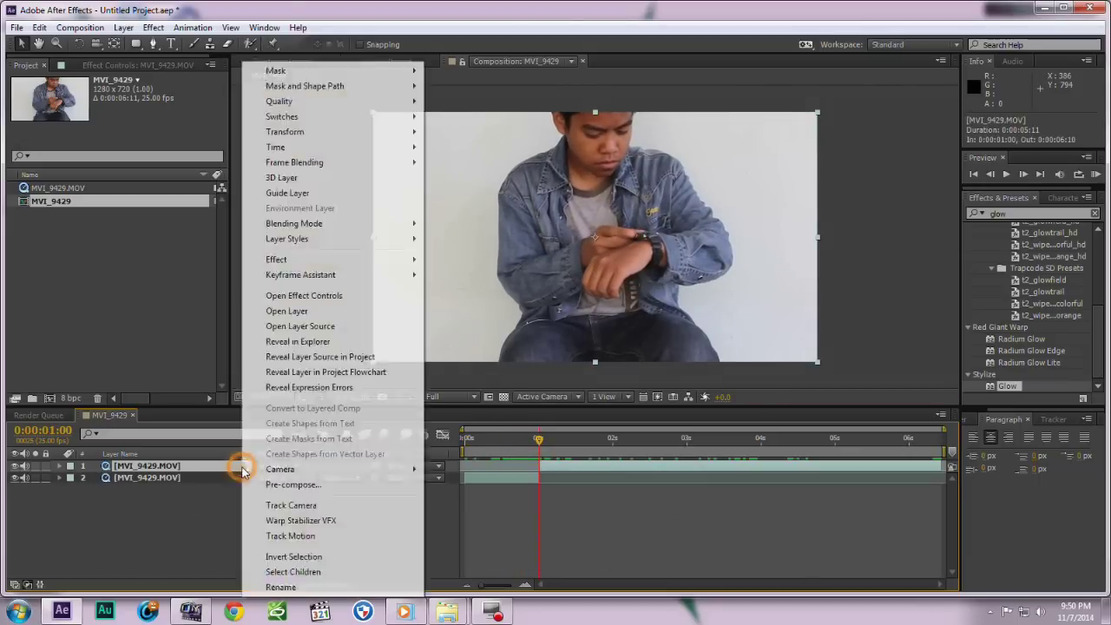
pyautogui.click(278, 593)
pyautogui.write('Tracke')
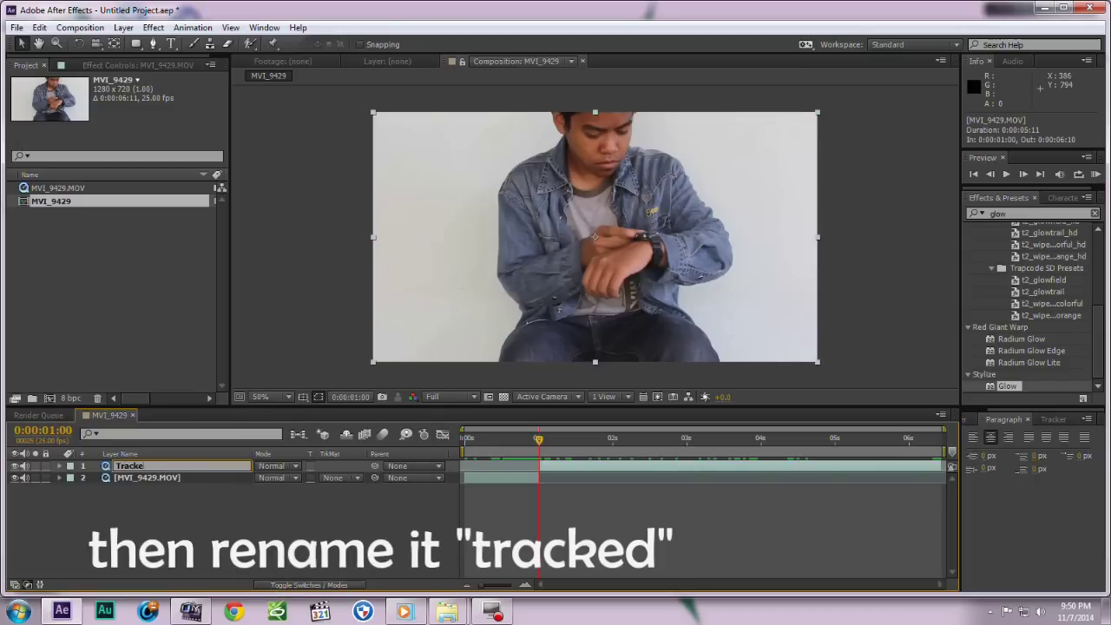
pyautogui.write('d')
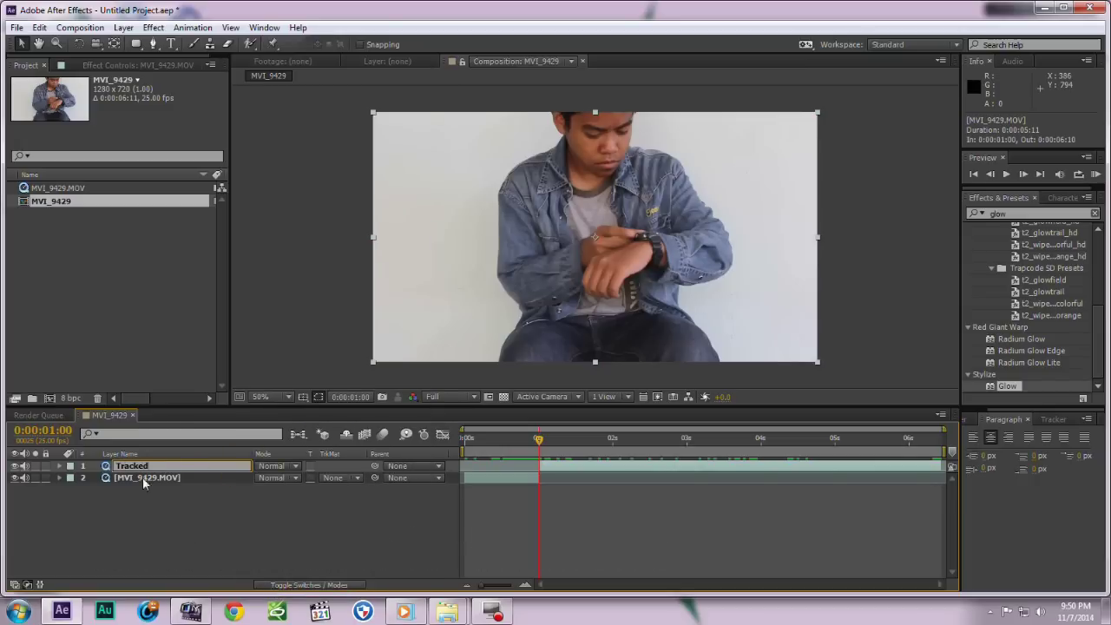
pyautogui.click(131, 532)
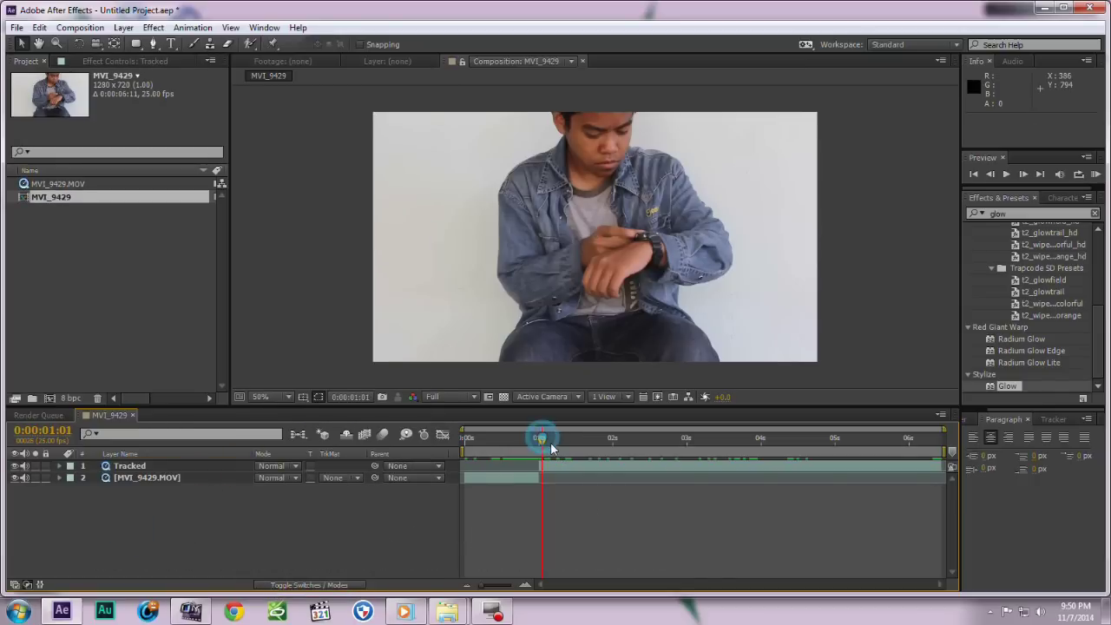
pyautogui.moveTo(550, 448); pyautogui.dragTo(655, 467)
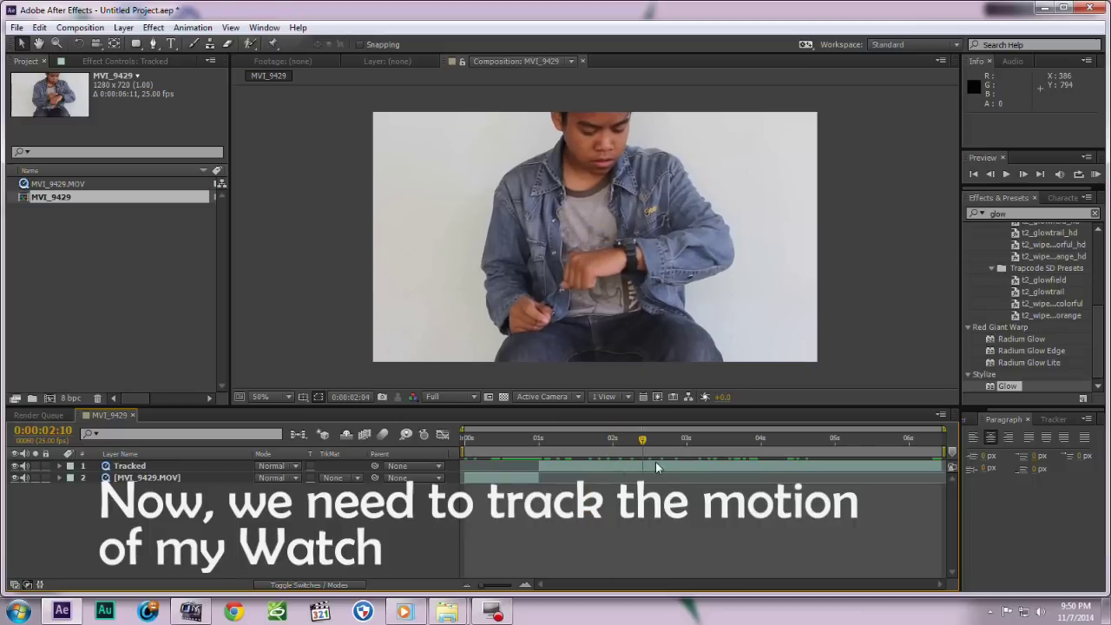
pyautogui.moveTo(656, 467); pyautogui.dragTo(541, 466)
# Show the Tracker panel and start a motion track on the Tracked layer.
pyautogui.click(556, 472)
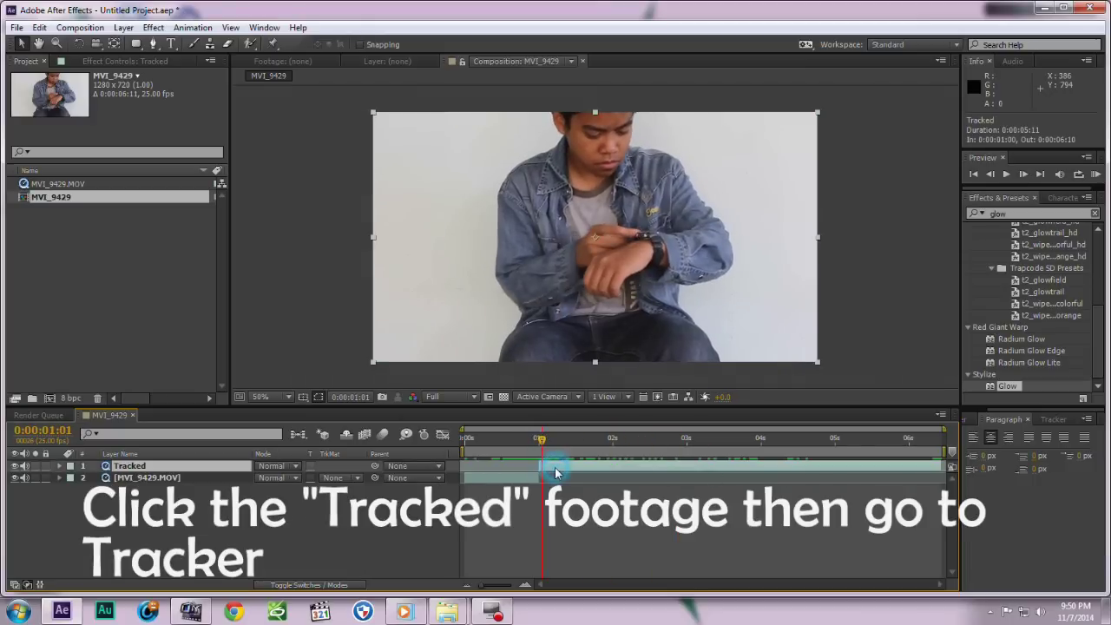
pyautogui.click(1053, 419)
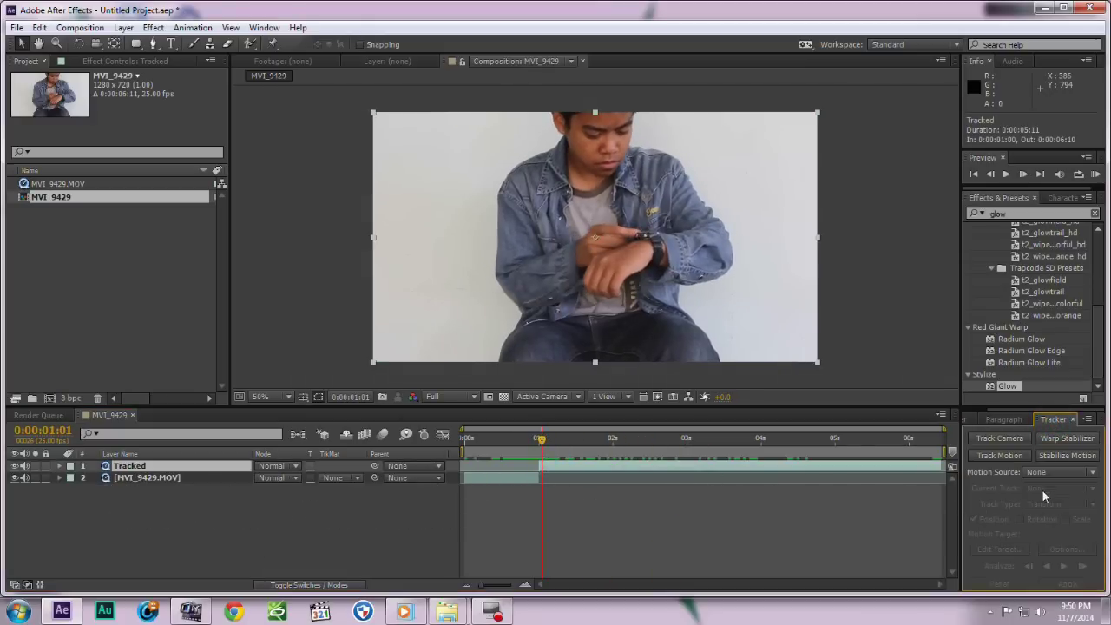
pyautogui.click(261, 28)
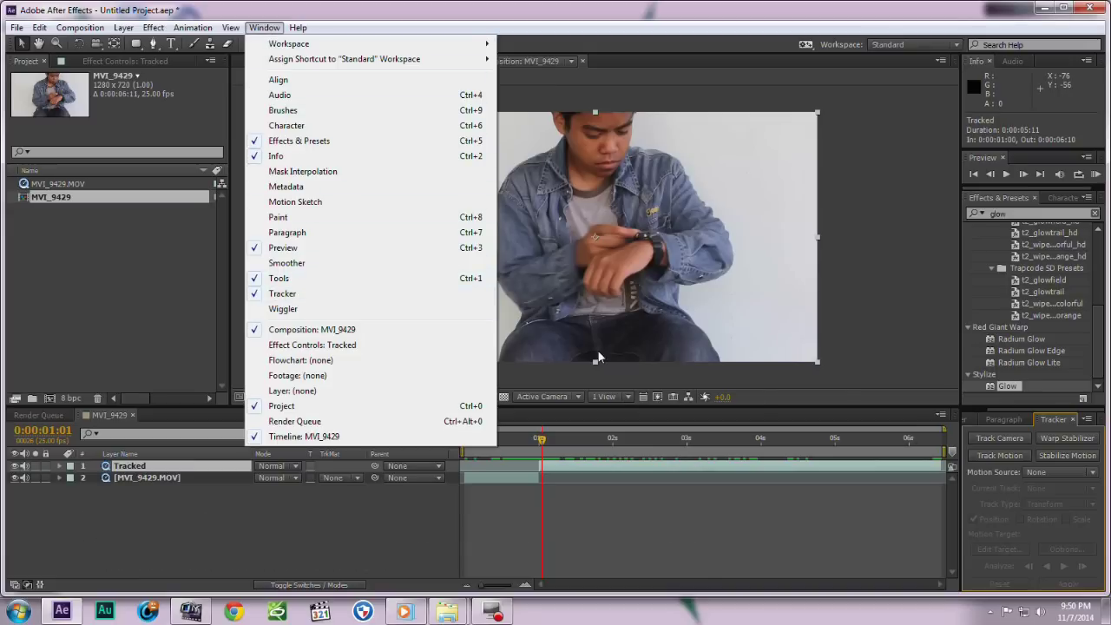
pyautogui.click(1054, 420)
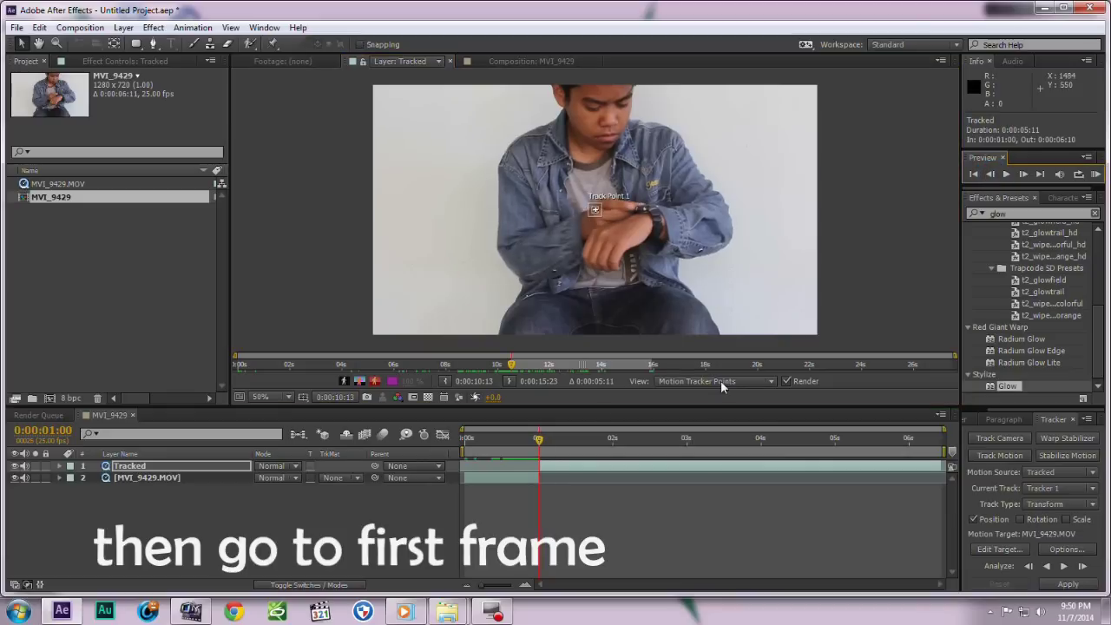
# Fit Track Point 1 over the watch's white dot, then zoom back out to the full frame.
pyautogui.scroll(1, 642, 255)
pyautogui.scroll(1, 667, 245)
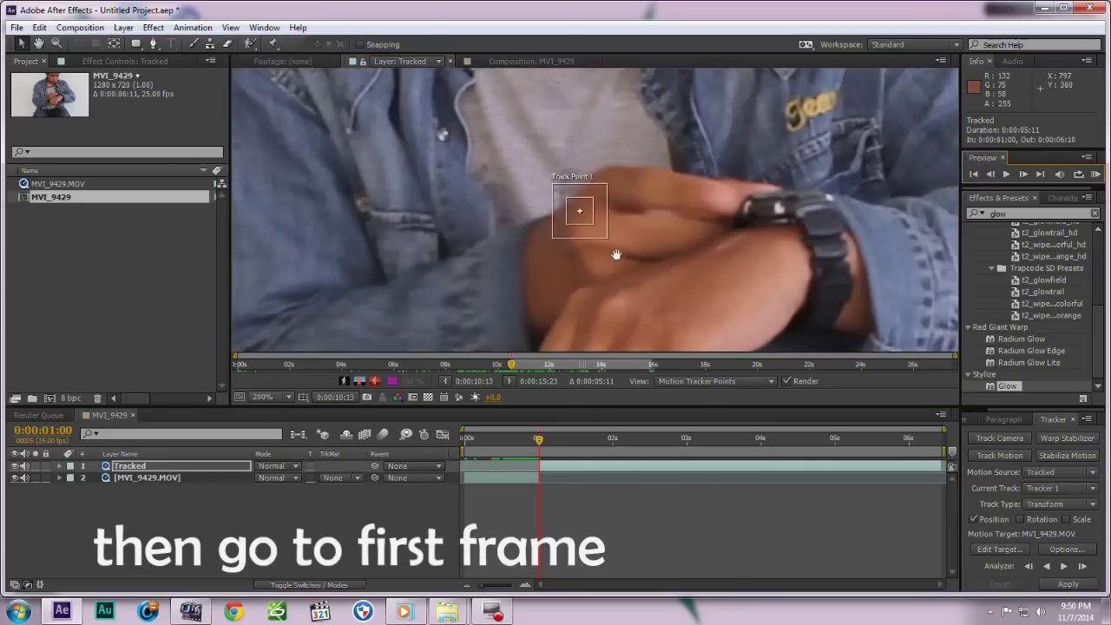
pyautogui.moveTo(598, 246)
pyautogui.mouseDown()
pyautogui.moveTo(300, 231)
pyautogui.moveTo(519, 243)
pyautogui.mouseUp()
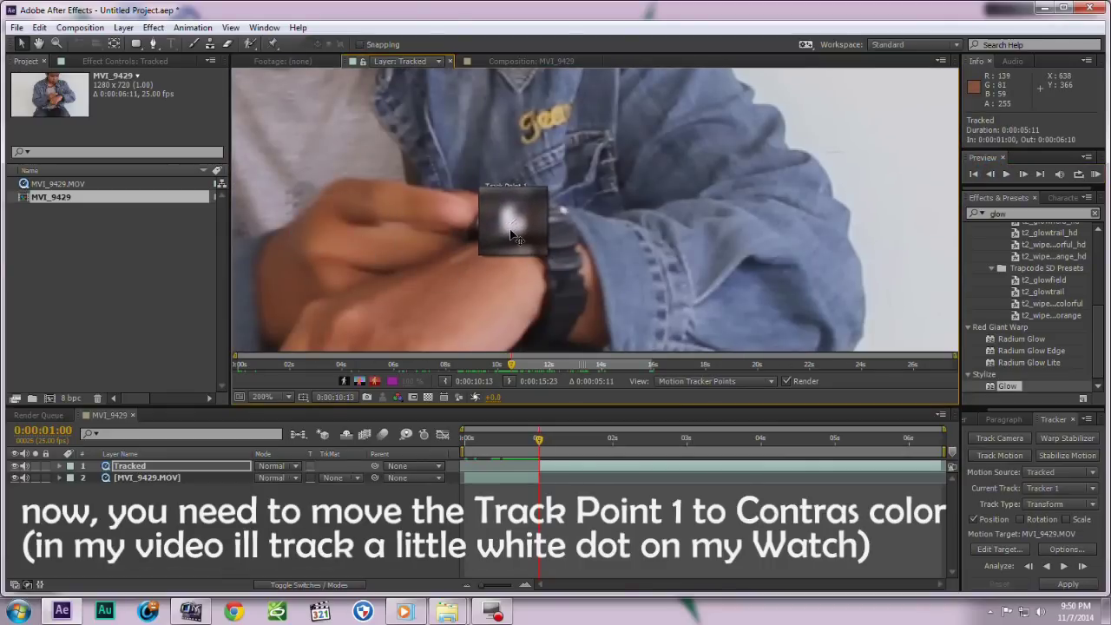
pyautogui.moveTo(519, 242); pyautogui.dragTo(527, 234)
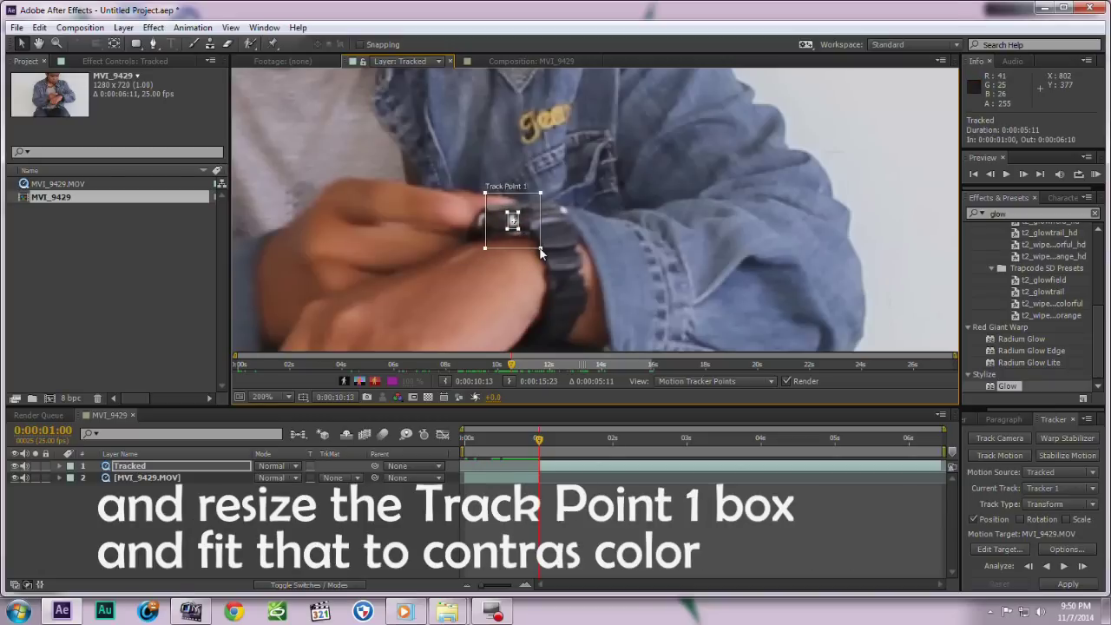
pyautogui.moveTo(539, 251); pyautogui.dragTo(545, 251)
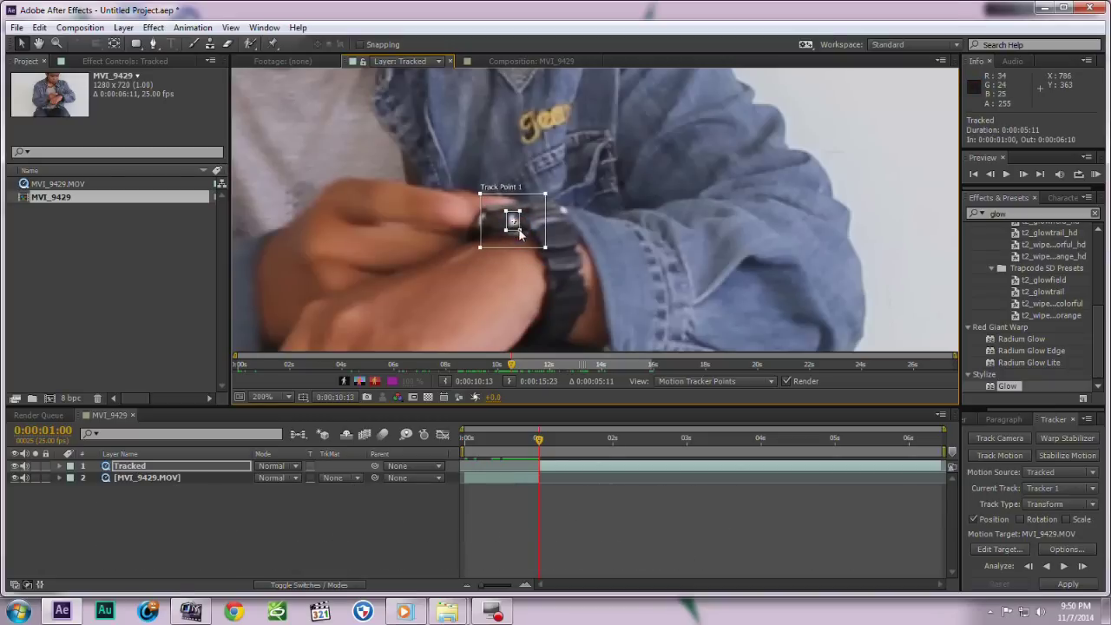
pyautogui.press(',')
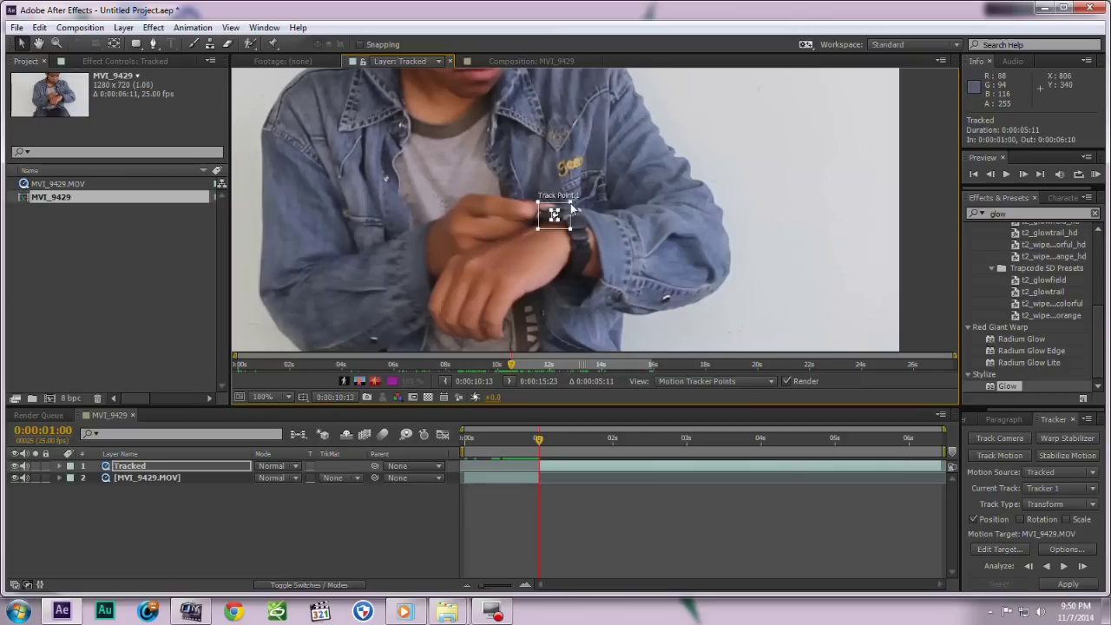
pyautogui.press(',')
pyautogui.moveTo(580, 217); pyautogui.dragTo(644, 213)
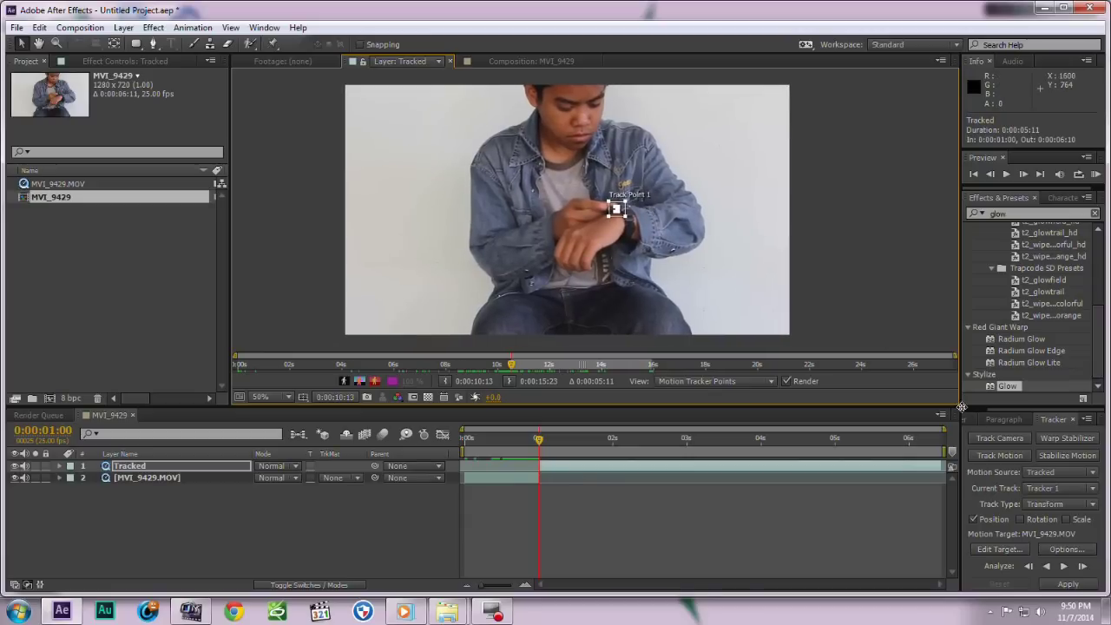
# Analyze the watch track forward through the clip and add a new Null Object.
pyautogui.click(1068, 568)
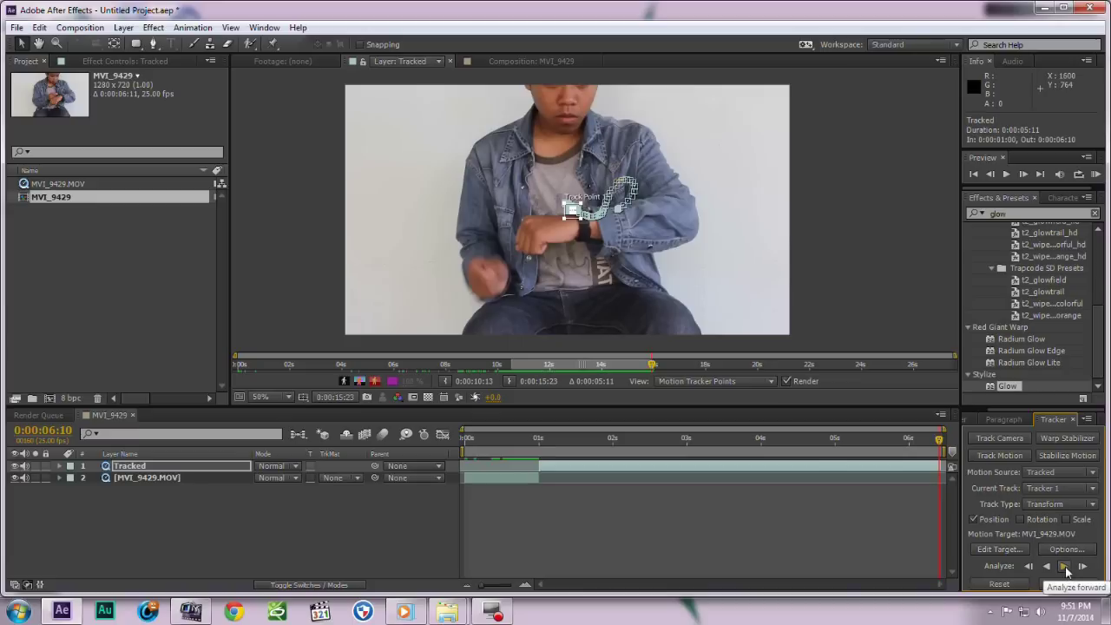
pyautogui.rightClick(724, 372)
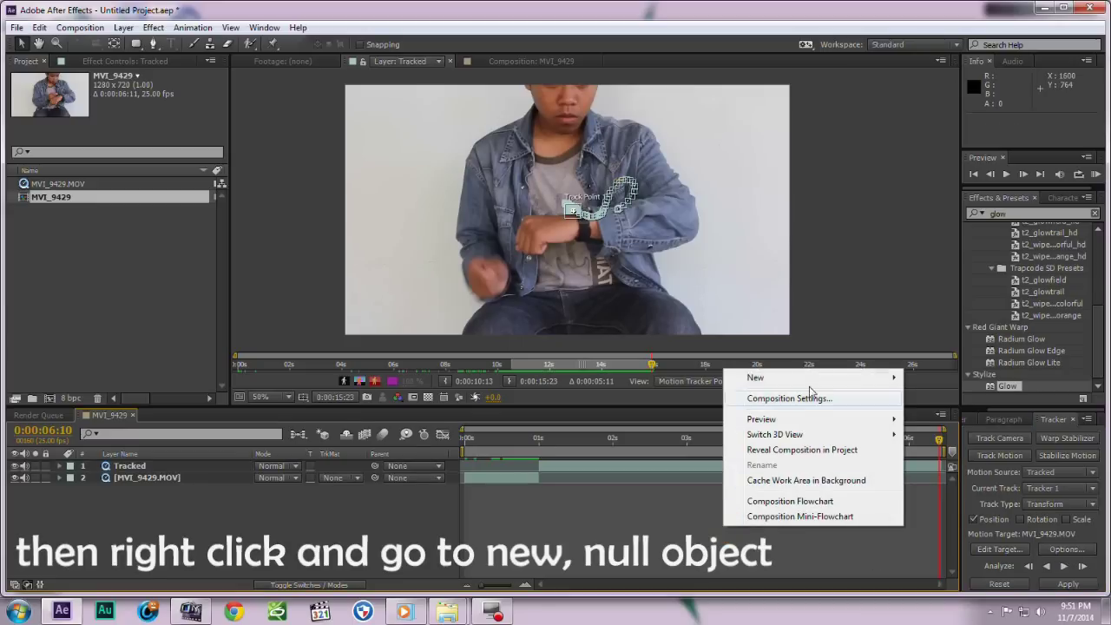
pyautogui.moveTo(750, 379)
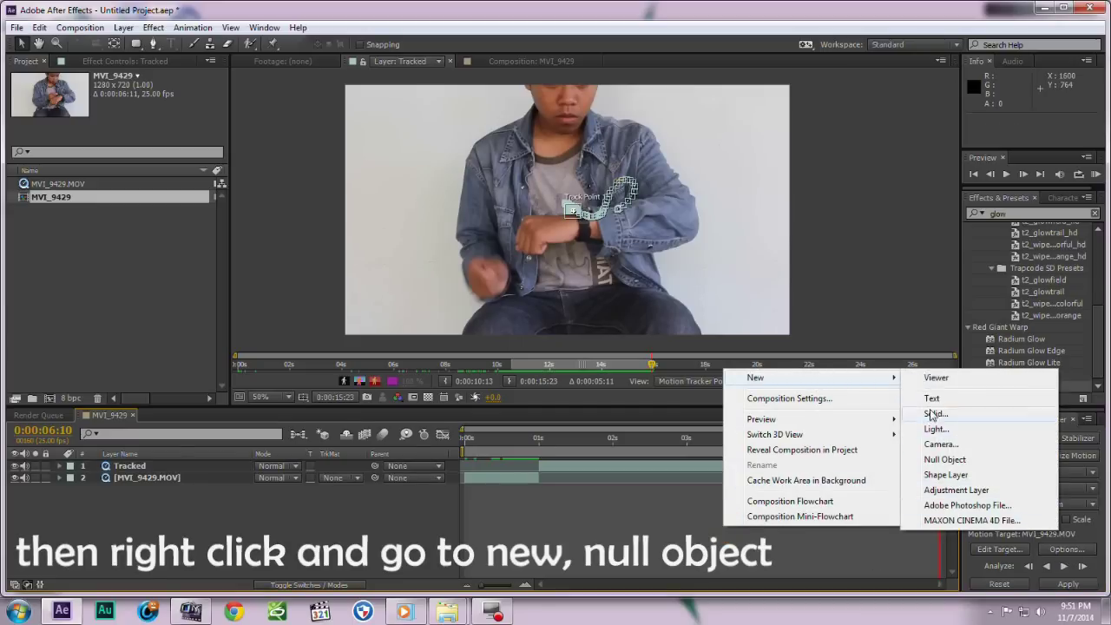
pyautogui.click(946, 458)
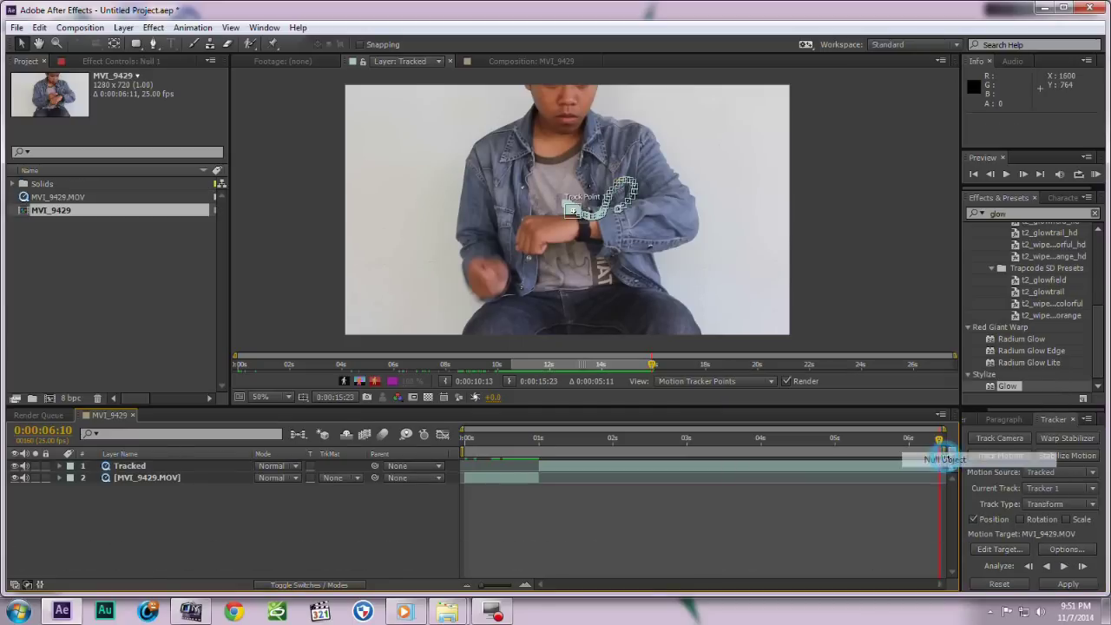
# Set Null 1 as the motion target and apply the X and Y tracking data.
pyautogui.click(999, 549)
pyautogui.click(621, 291)
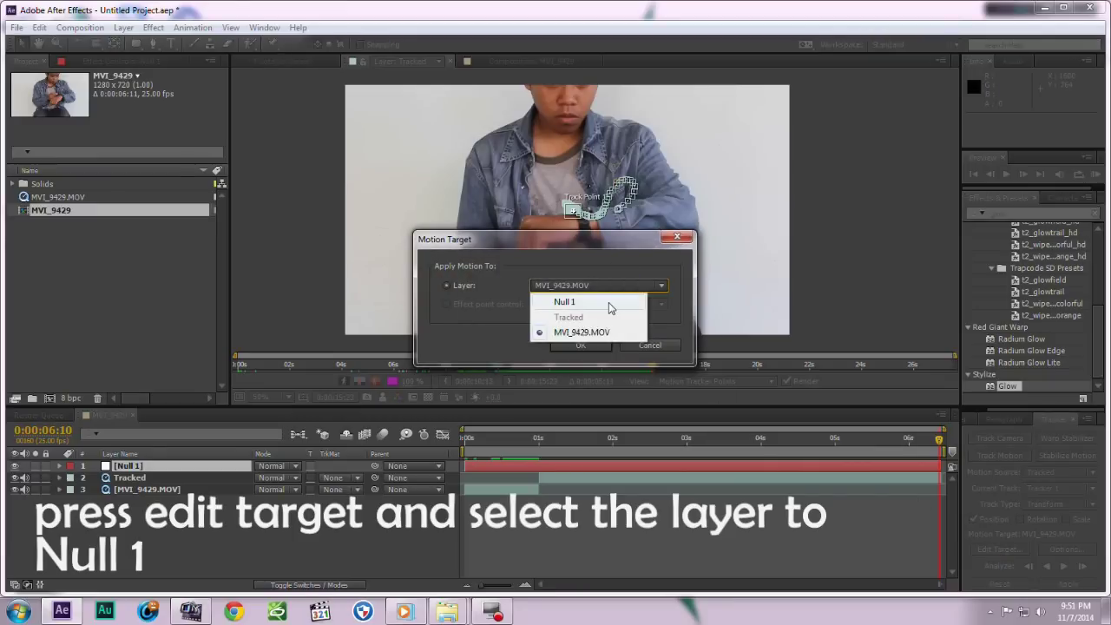
pyautogui.click(603, 296)
pyautogui.click(579, 344)
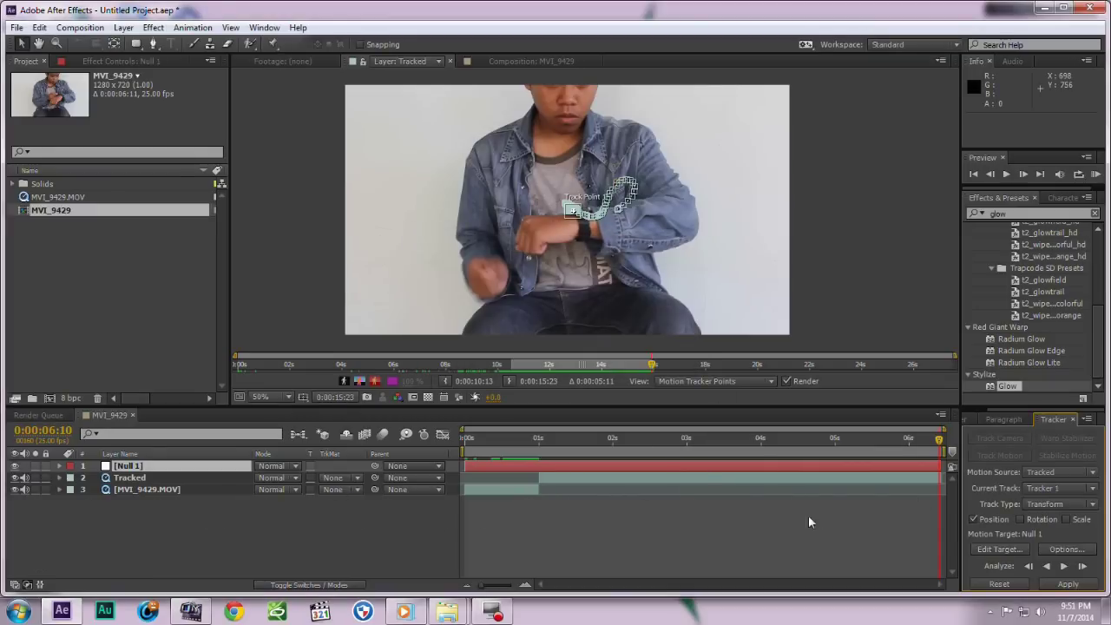
pyautogui.click(1081, 583)
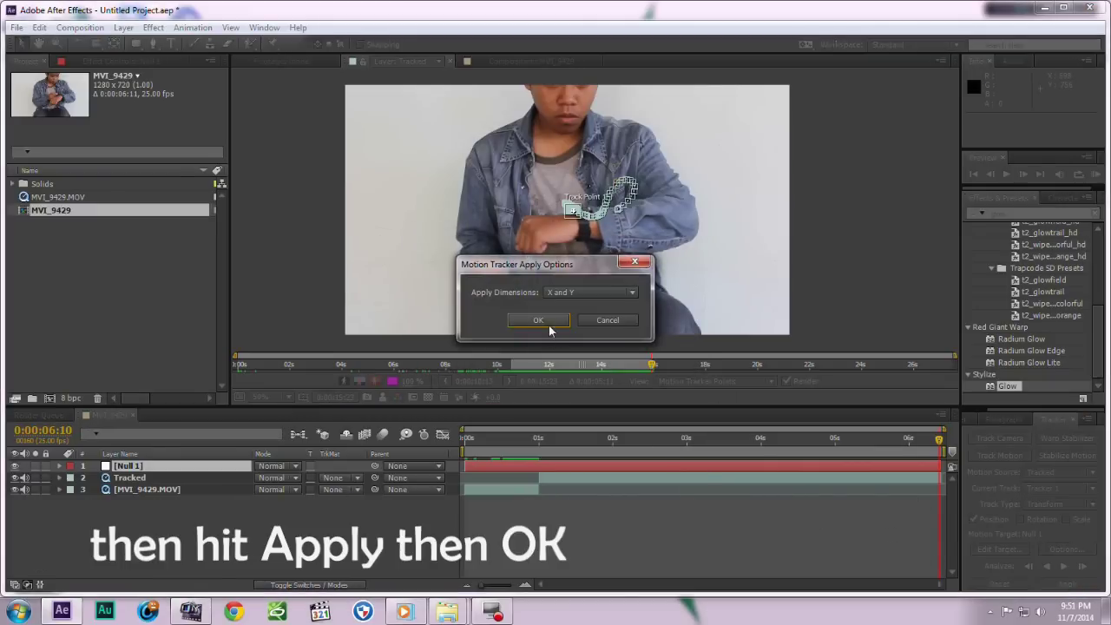
pyautogui.click(549, 326)
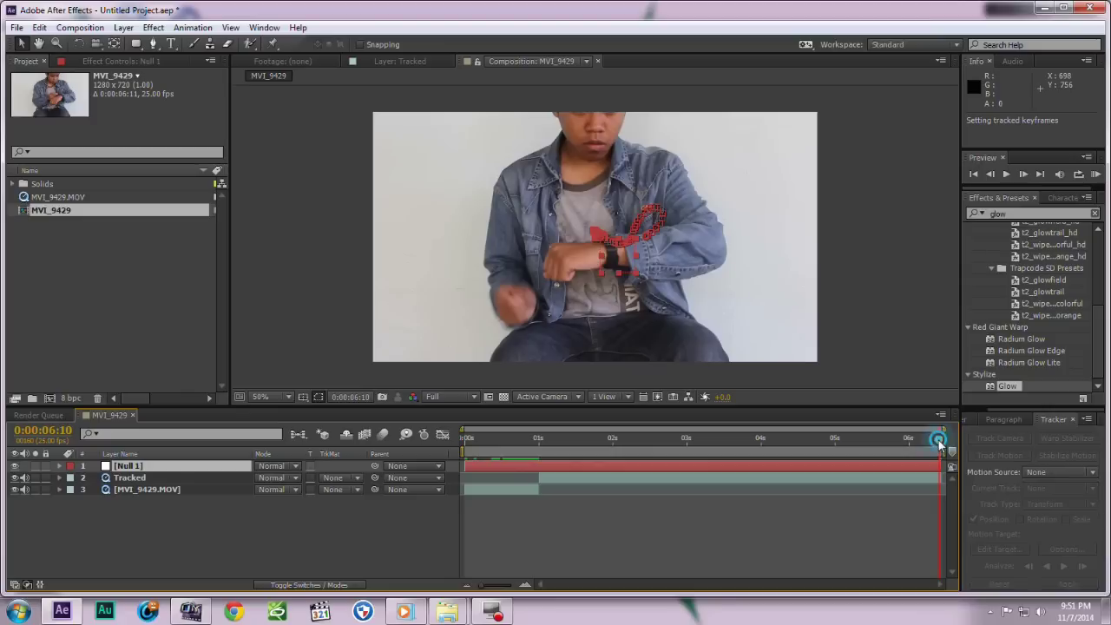
# Scrub back to check the tracked motion, then rename Null 1 to 'Track Data'.
pyautogui.moveTo(940, 441); pyautogui.dragTo(538, 439)
pyautogui.click(550, 521)
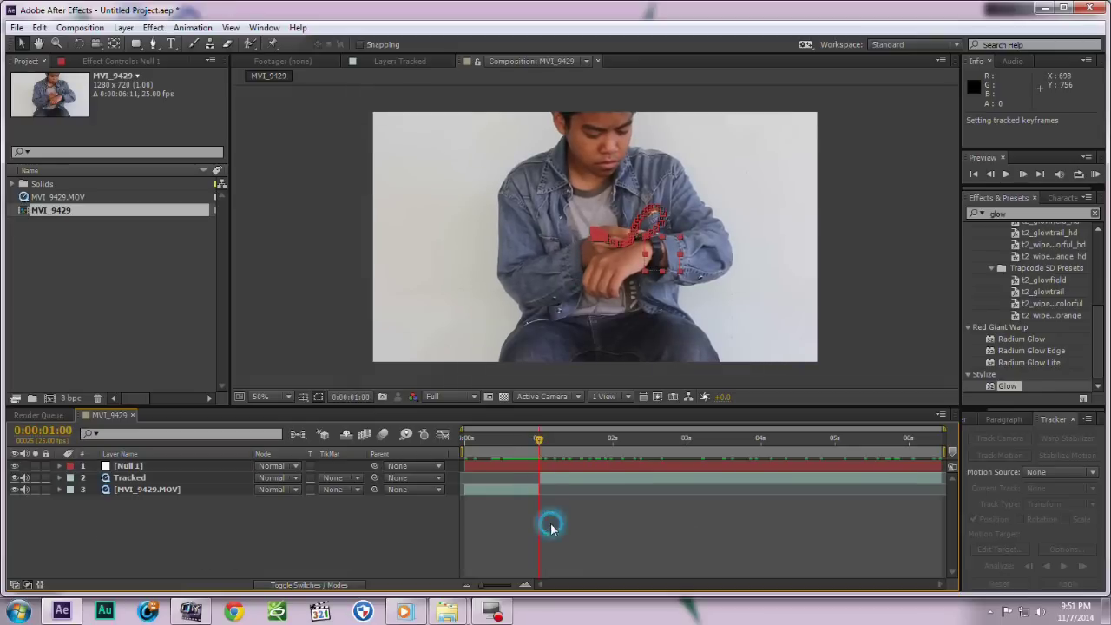
pyautogui.click(472, 531)
pyautogui.click(175, 469)
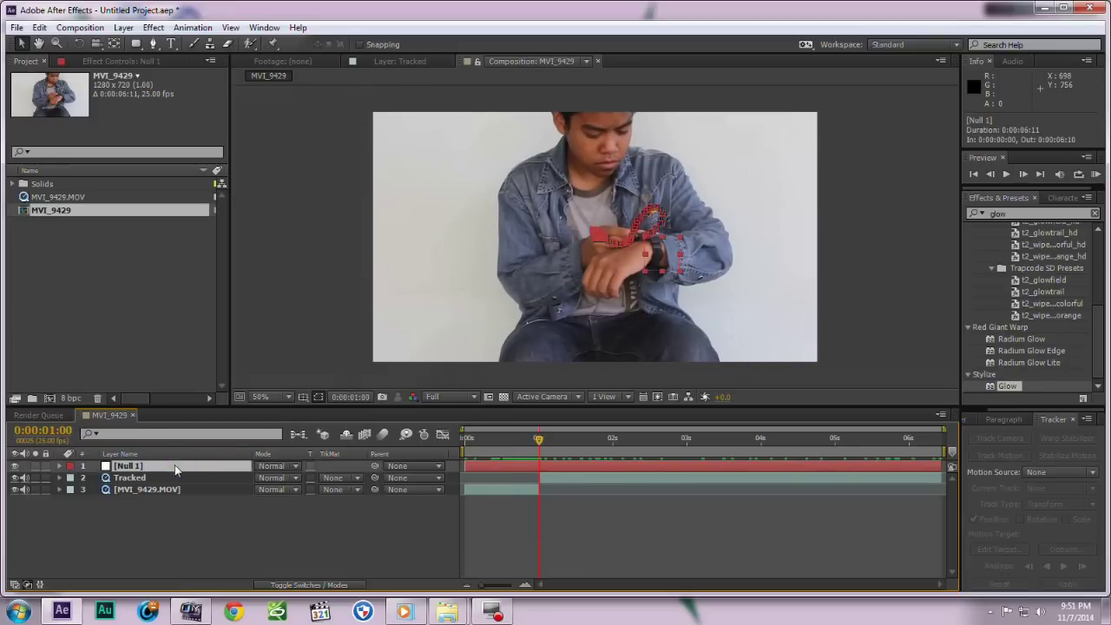
pyautogui.rightClick(175, 468)
pyautogui.click(227, 588)
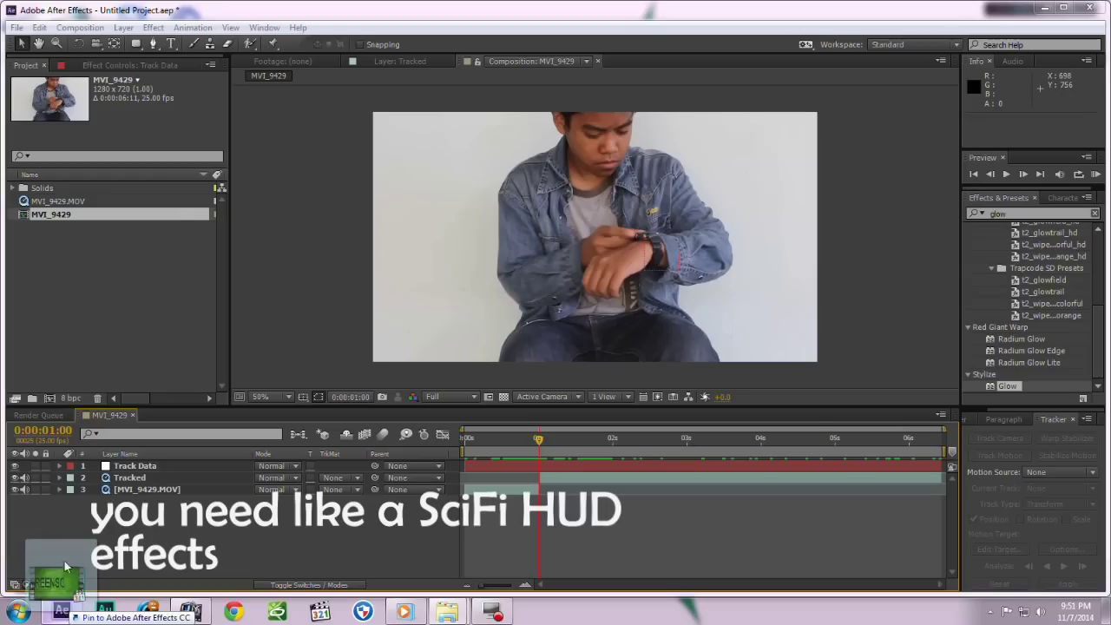
# Import the SciFi HUD green-screen .mp4 into the project, undoing its trial placement in the comp.
pyautogui.moveTo(66, 566); pyautogui.dragTo(87, 303)
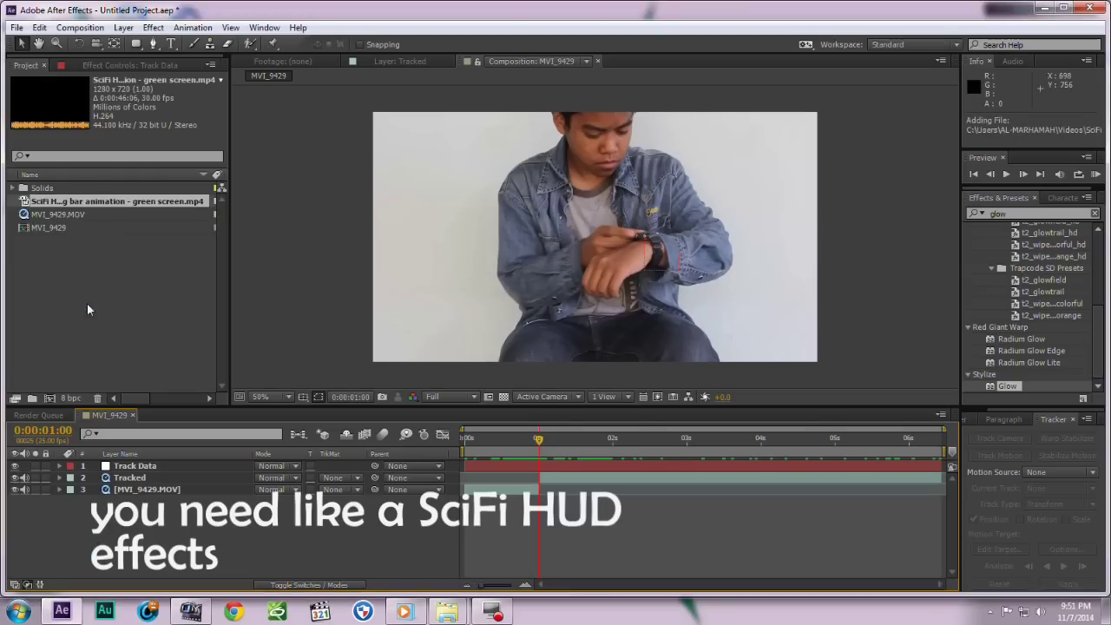
pyautogui.moveTo(130, 202); pyautogui.dragTo(588, 246)
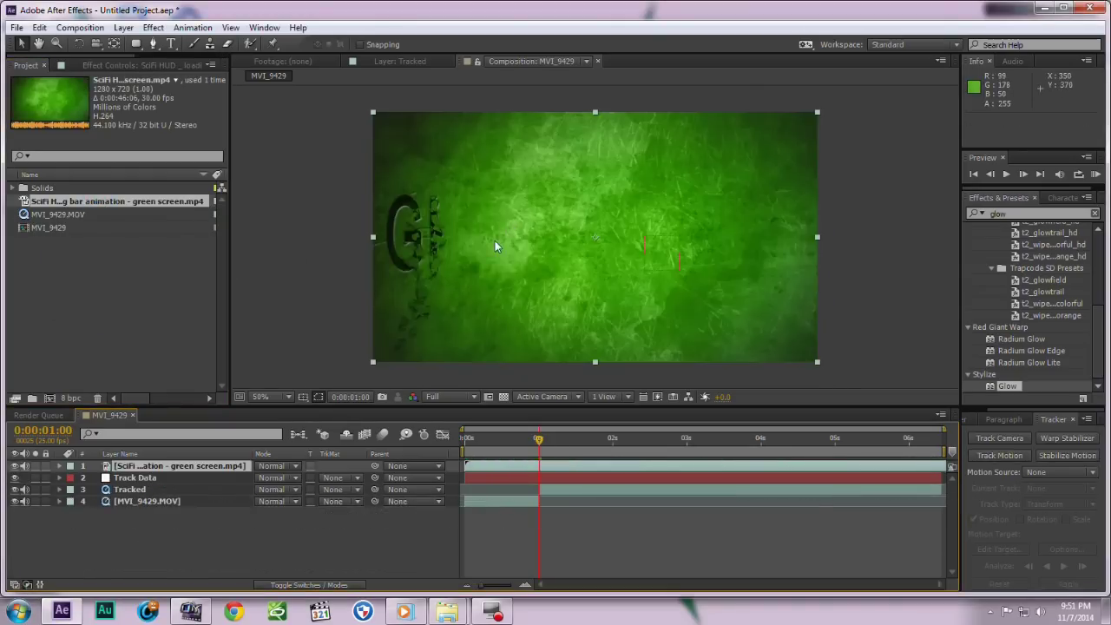
pyautogui.hotkey('ctrl', 'z')
# Create a new 1280×720, 50 fps composition, Comp 1.
pyautogui.click(134, 197)
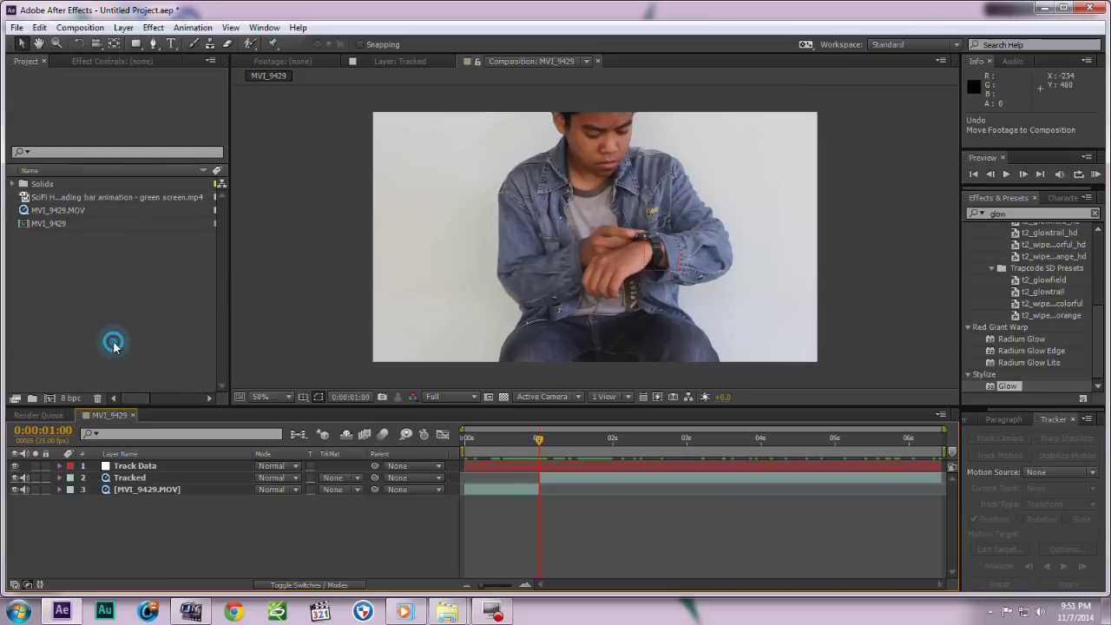
pyautogui.click(50, 397)
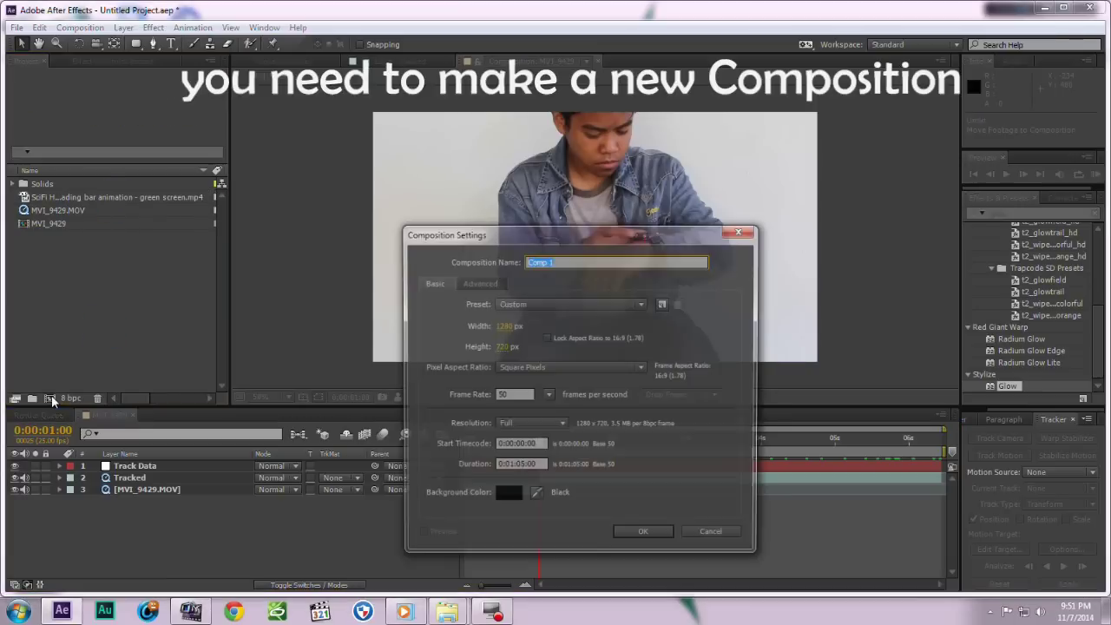
pyautogui.click(644, 534)
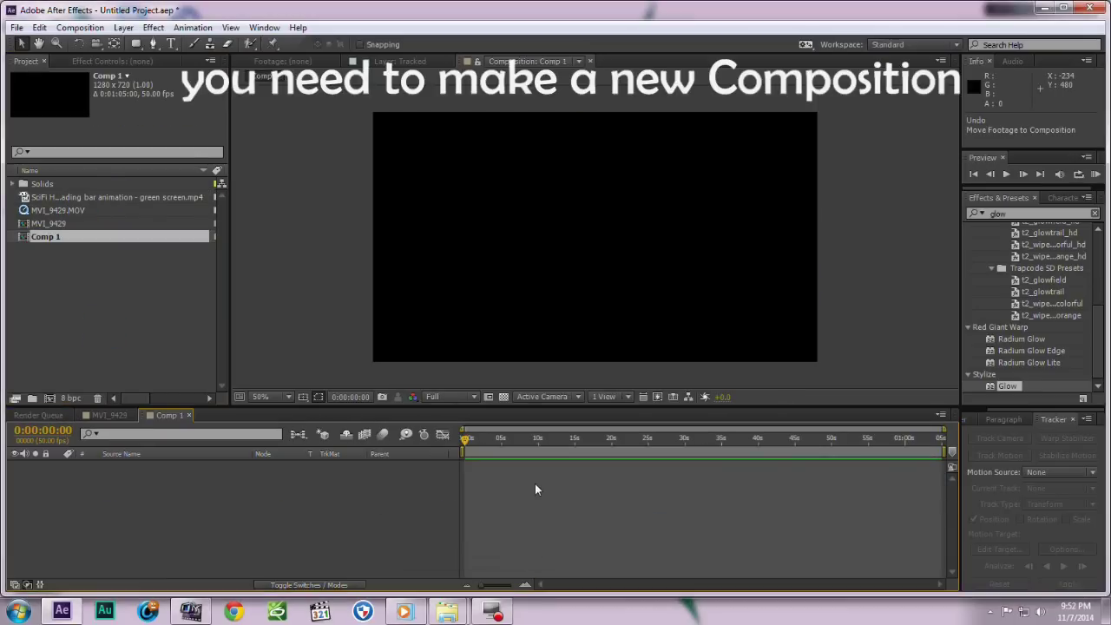
# Add a Royal Blue solid layer filling Comp 1.
pyautogui.rightClick(535, 325)
pyautogui.moveTo(679, 329)
pyautogui.click(746, 370)
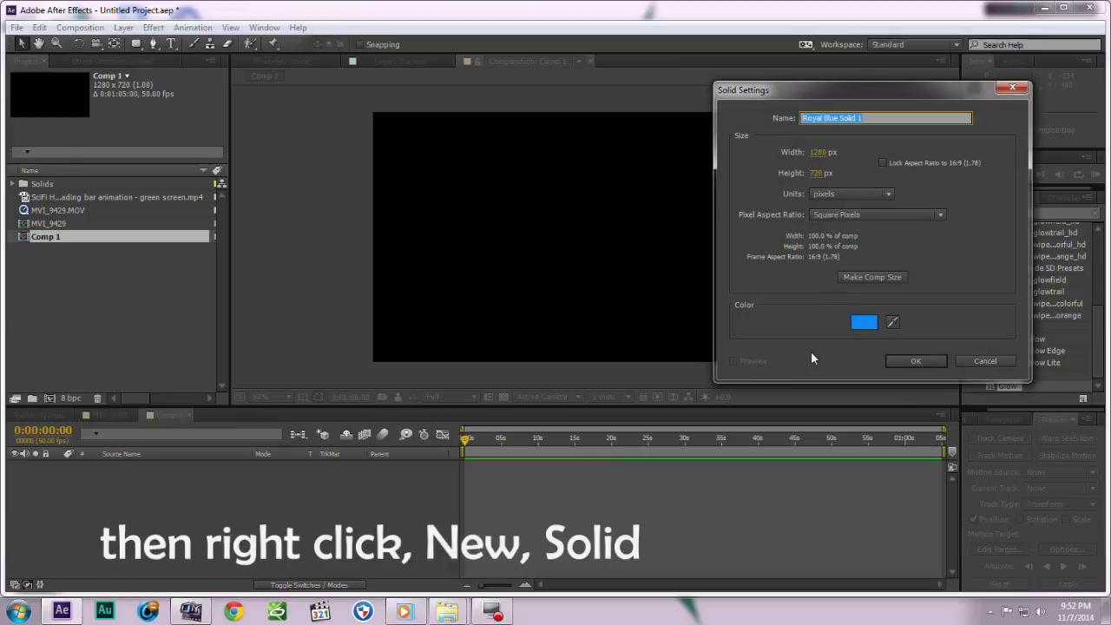
pyautogui.click(791, 317)
pyautogui.click(917, 287)
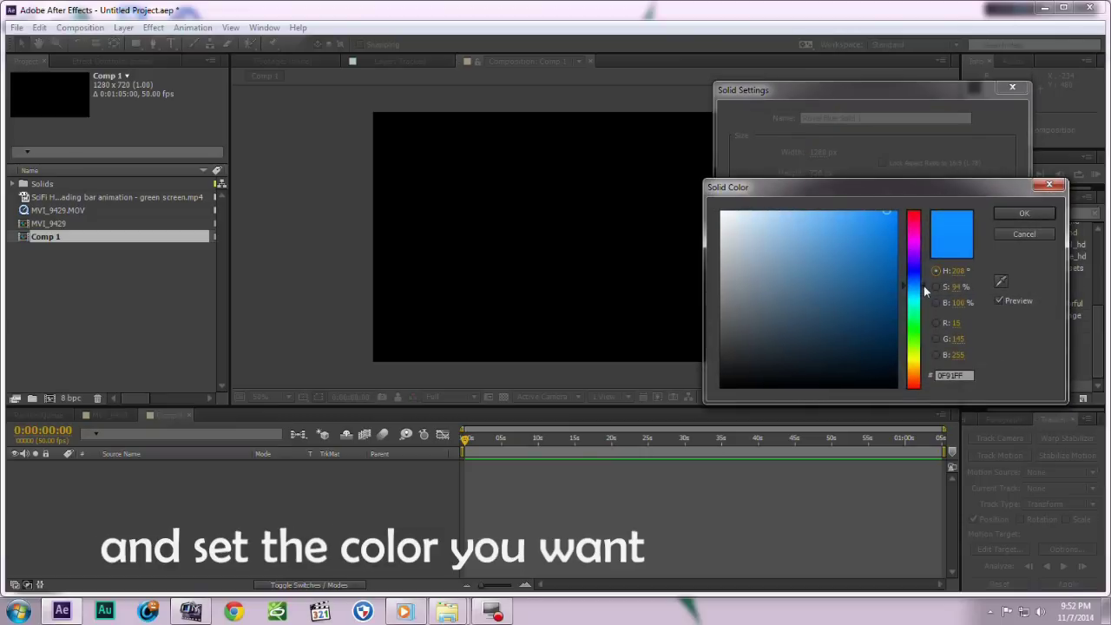
pyautogui.moveTo(923, 289); pyautogui.dragTo(923, 294)
pyautogui.click(1022, 217)
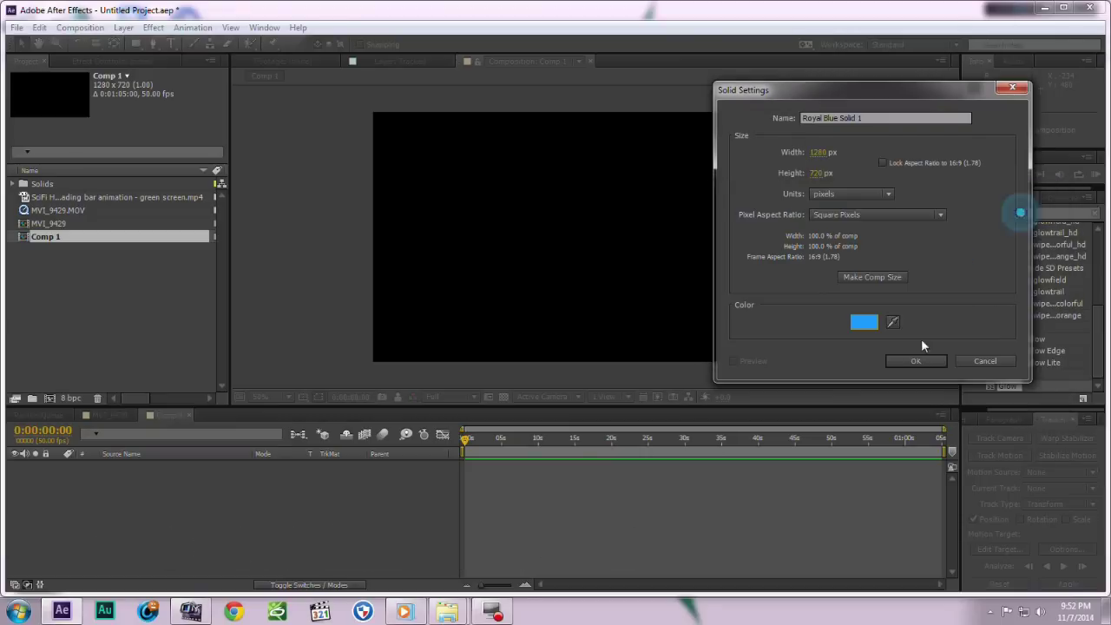
pyautogui.click(912, 359)
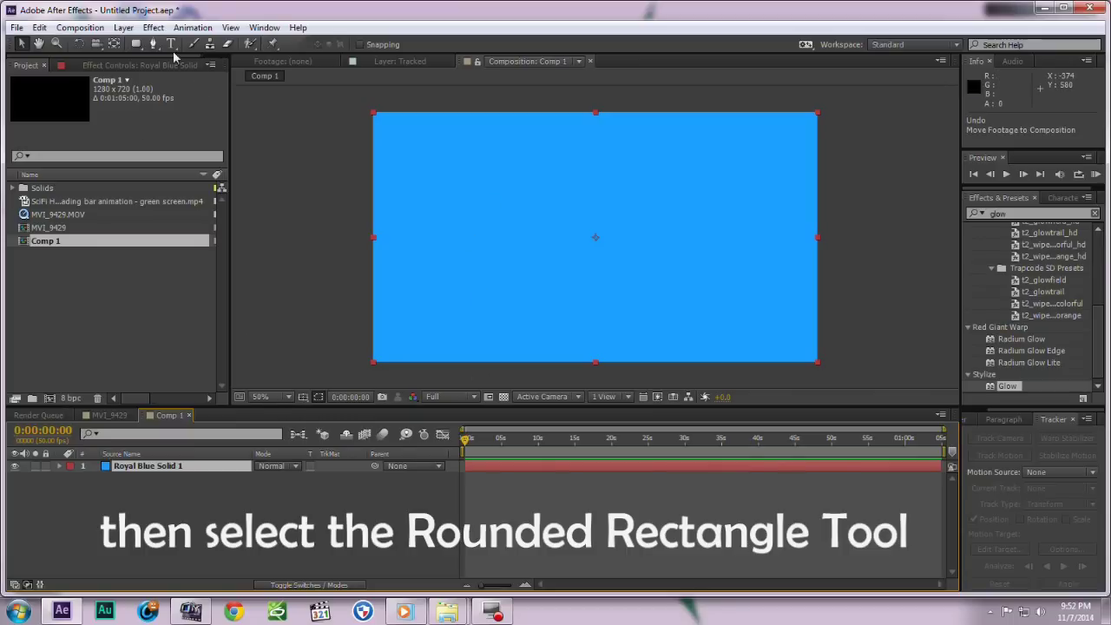
# Draw a rounded rectangle mask on the blue solid.
pyautogui.moveTo(137, 48)
pyautogui.mouseDown()
pyautogui.moveTo(189, 103)
pyautogui.moveTo(208, 59)
pyautogui.mouseUp()
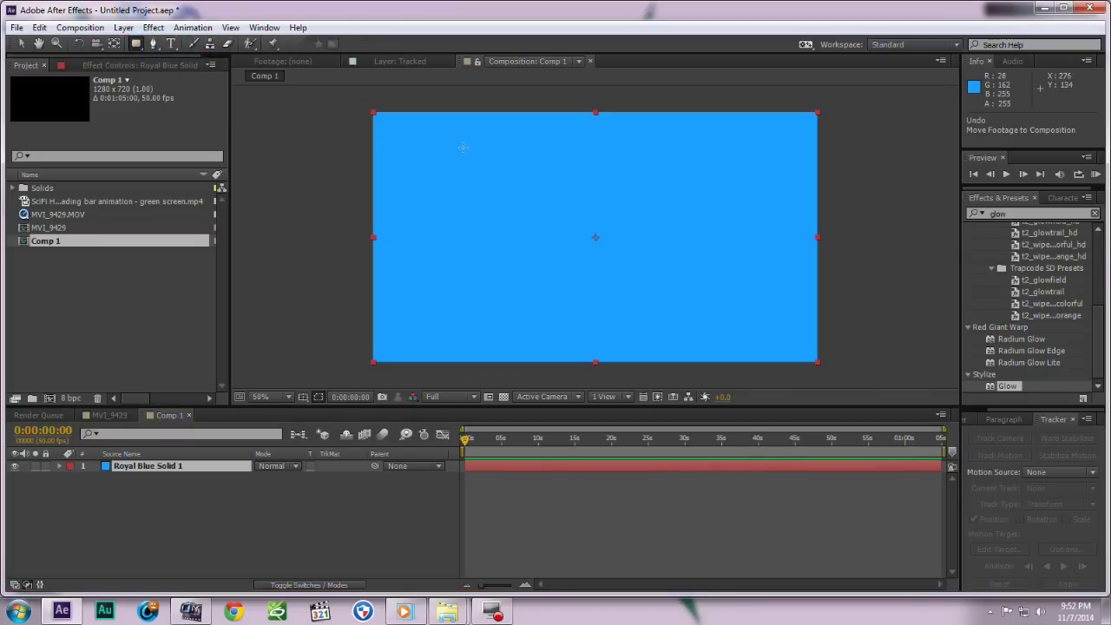
pyautogui.moveTo(436, 138); pyautogui.dragTo(761, 331)
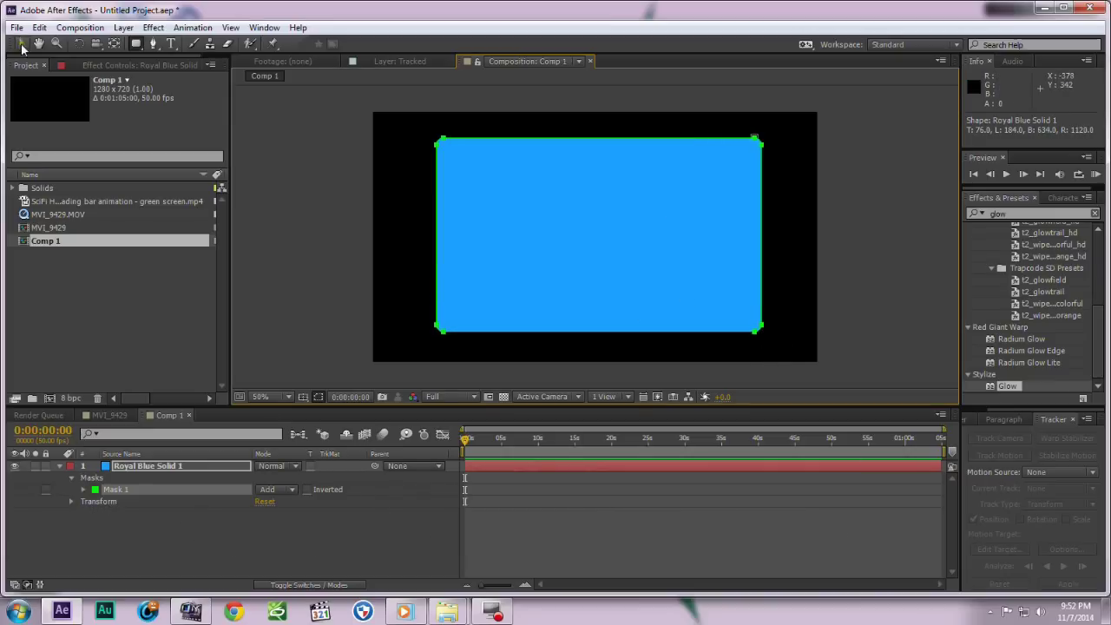
pyautogui.click(22, 44)
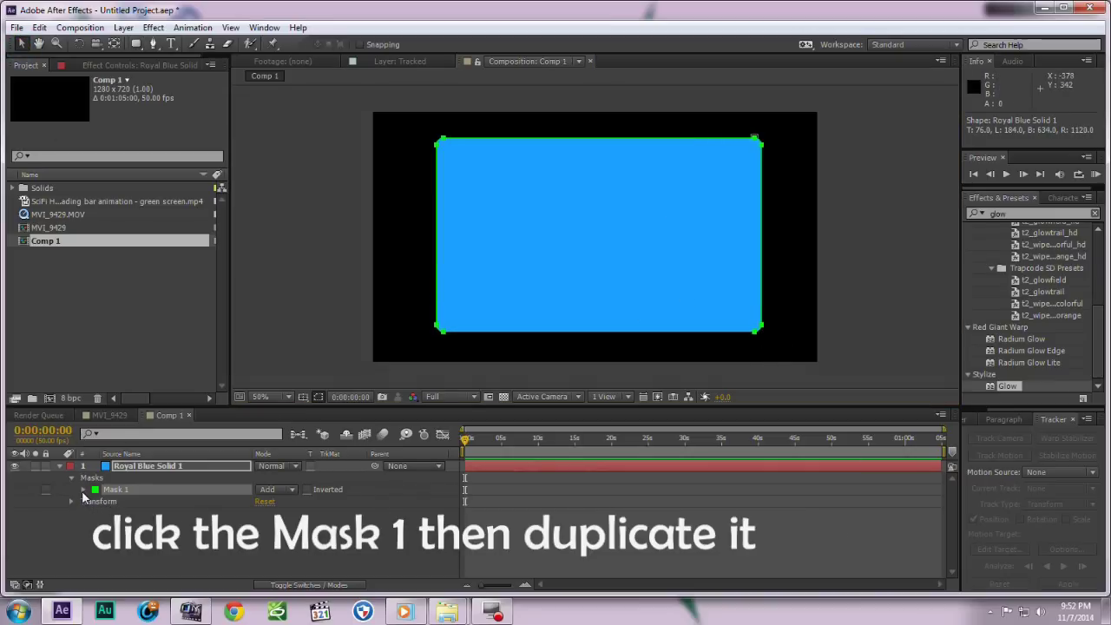
# Duplicate Mask 1 and set the copy, Mask 2, to Subtract.
pyautogui.click(130, 490)
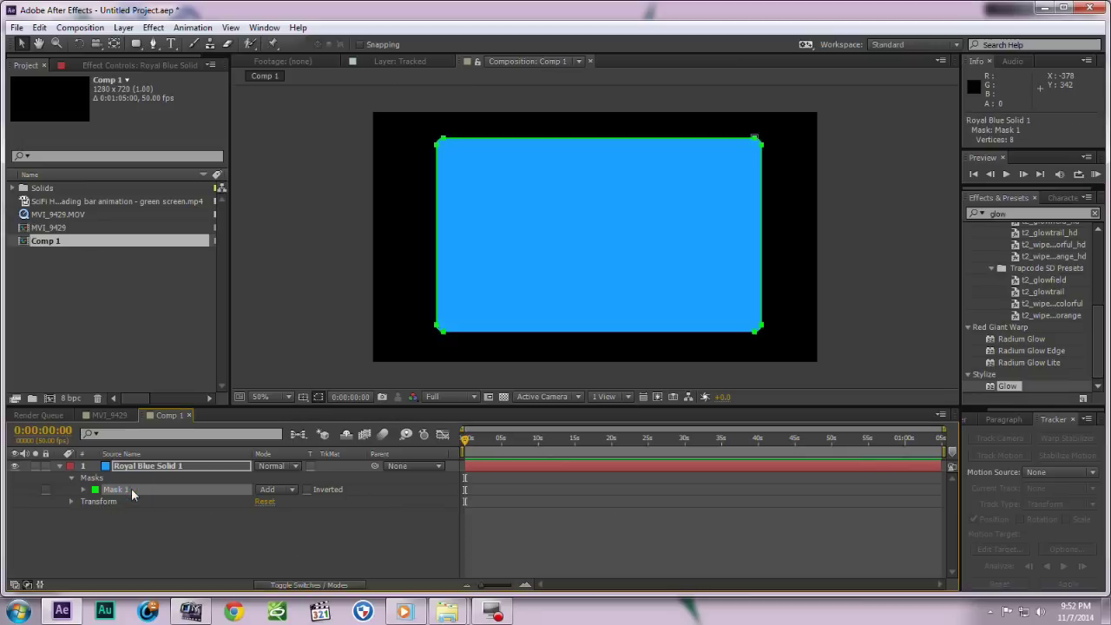
pyautogui.hotkey('ctrl', 'd')
pyautogui.click(271, 501)
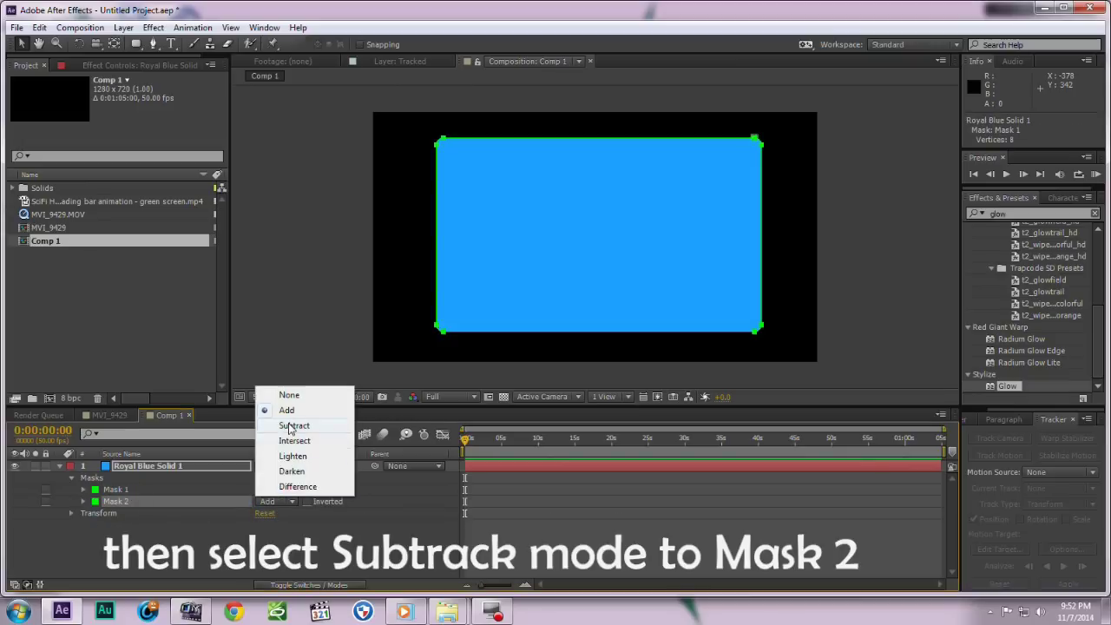
pyautogui.click(291, 425)
# Feather Mask 2 to 141 pixels and Mask 1 to 56 pixels.
pyautogui.click(83, 503)
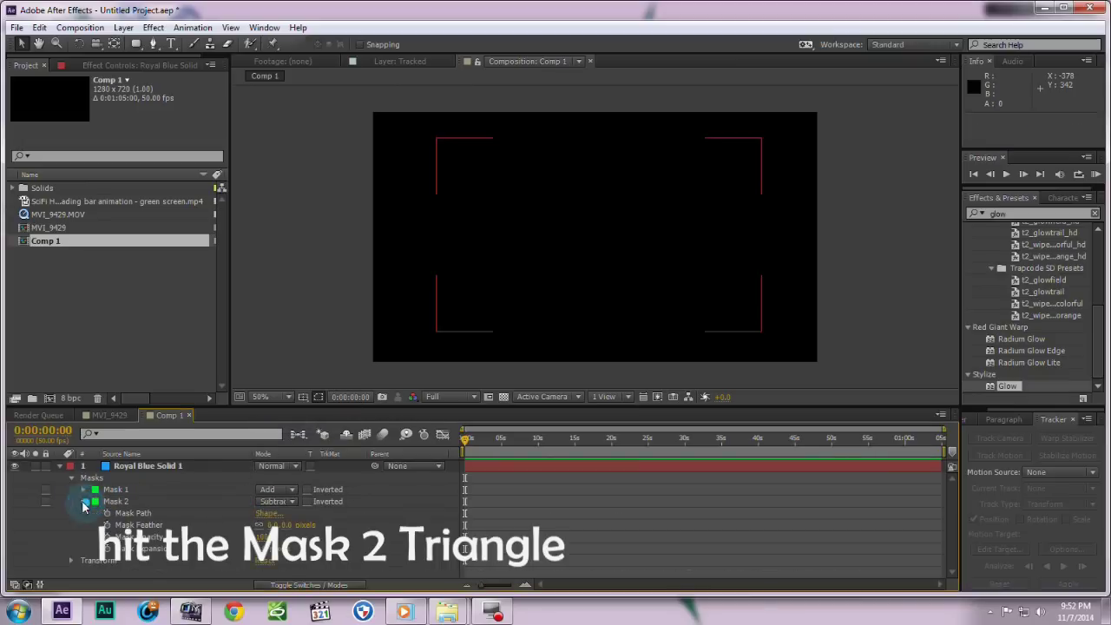
pyautogui.moveTo(287, 525); pyautogui.dragTo(396, 525)
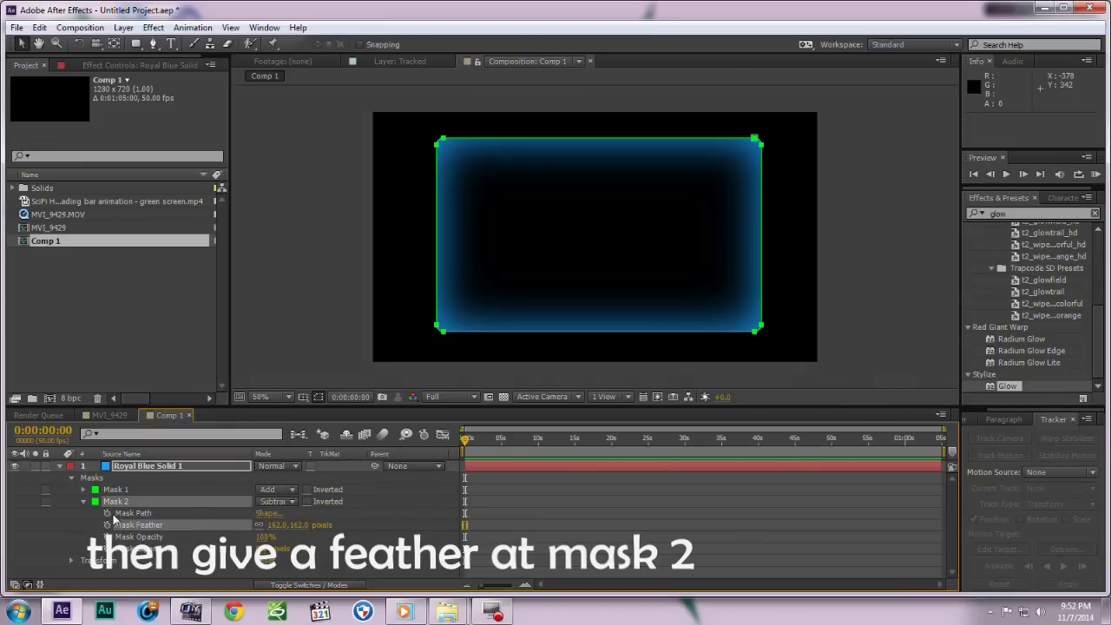
pyautogui.click(83, 489)
pyautogui.moveTo(287, 513); pyautogui.dragTo(329, 515)
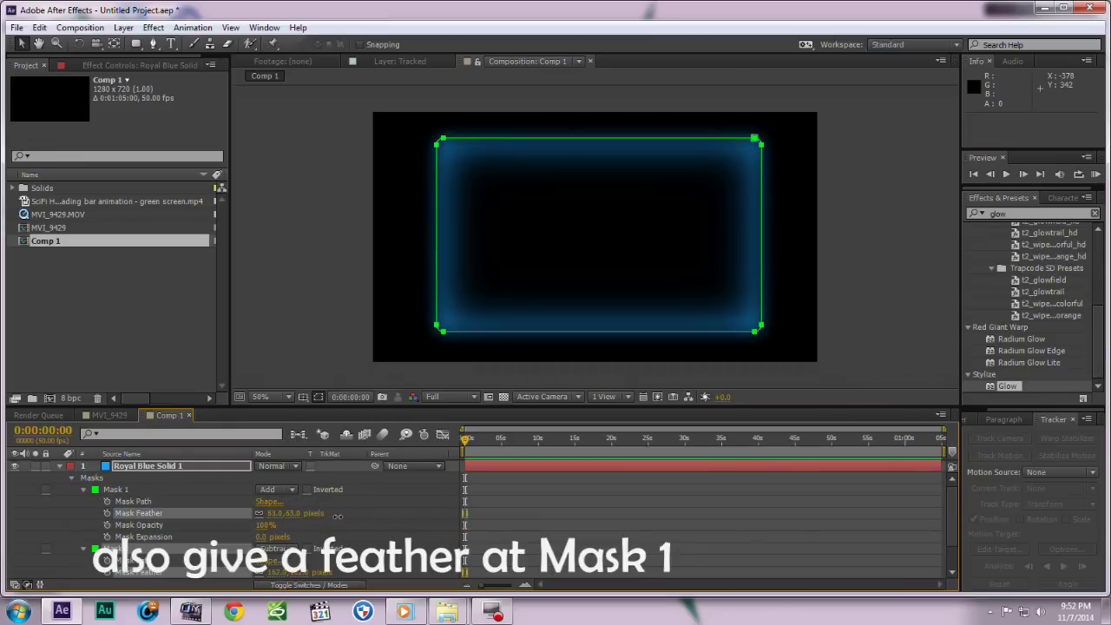
pyautogui.click(84, 490)
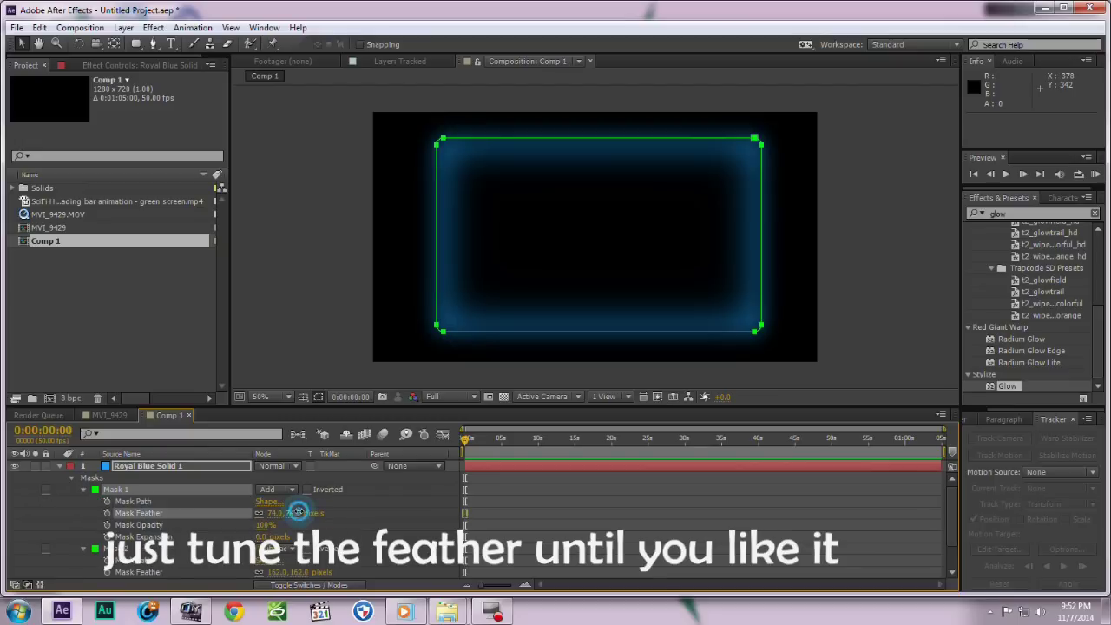
pyautogui.click(83, 502)
# Raise Mask 2's feather to 246 pixels and preview the soft glow without mask outlines.
pyautogui.click(487, 559)
pyautogui.click(700, 238)
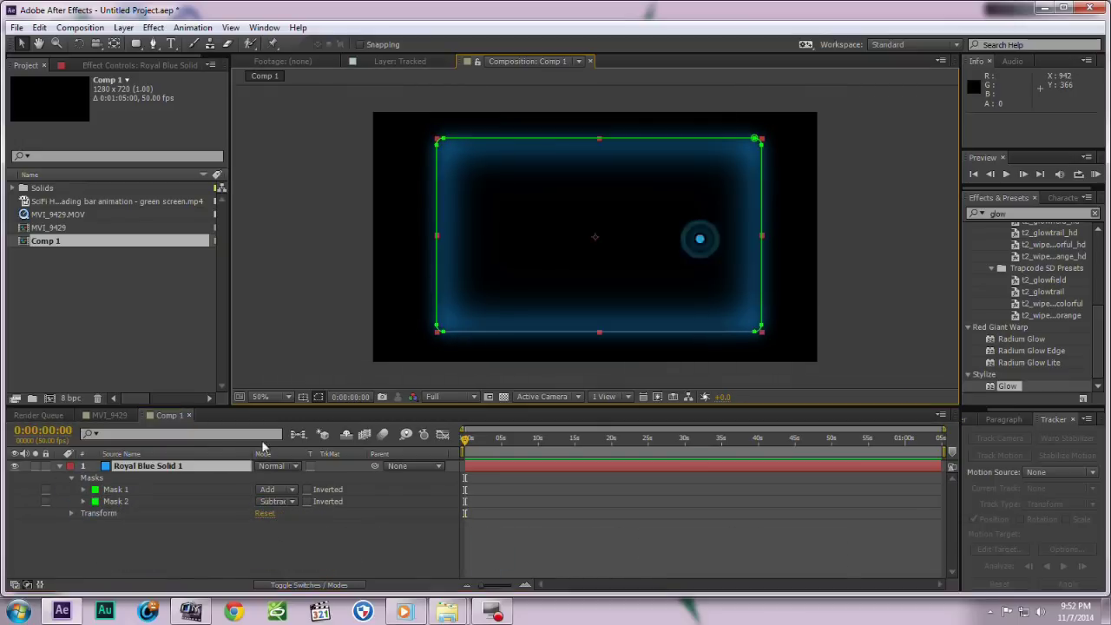
pyautogui.click(83, 501)
pyautogui.moveTo(290, 525); pyautogui.dragTo(356, 532)
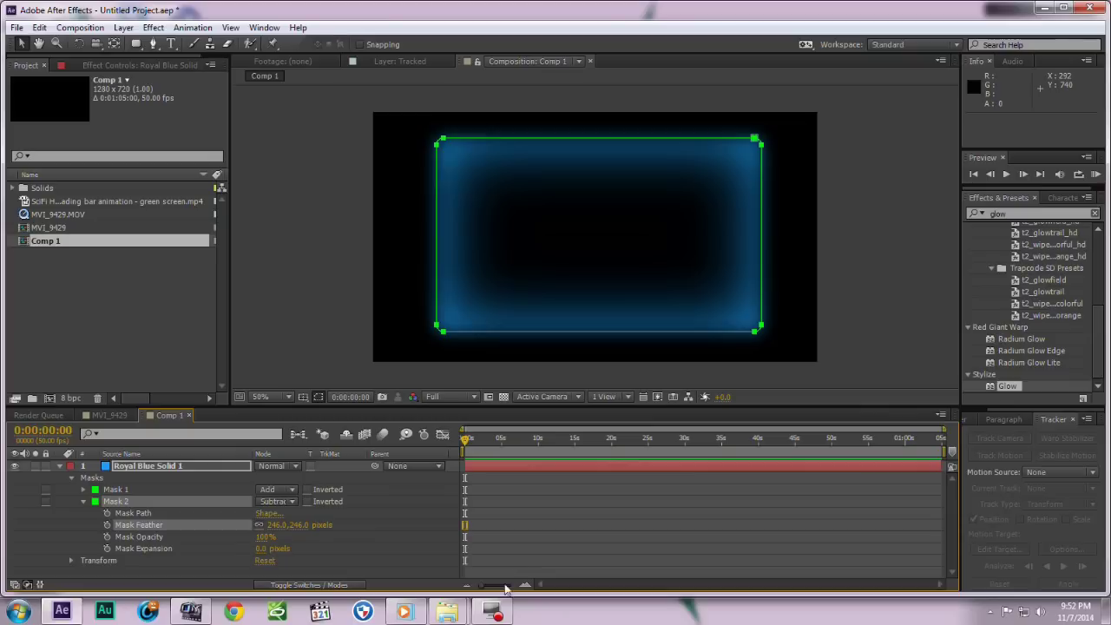
pyautogui.click(457, 540)
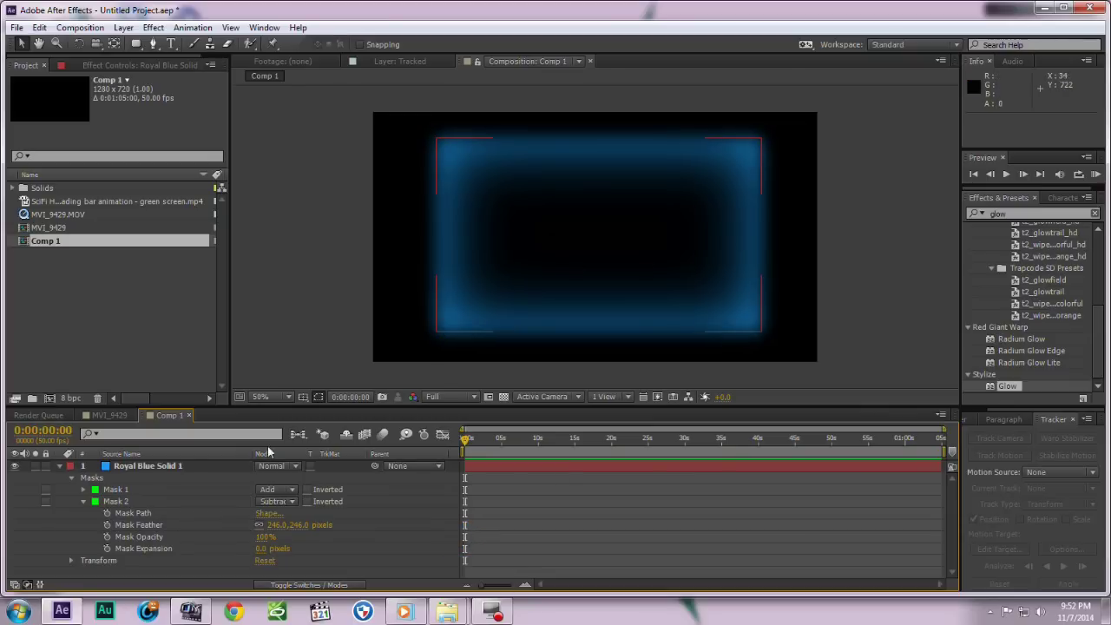
pyautogui.click(64, 466)
pyautogui.click(189, 541)
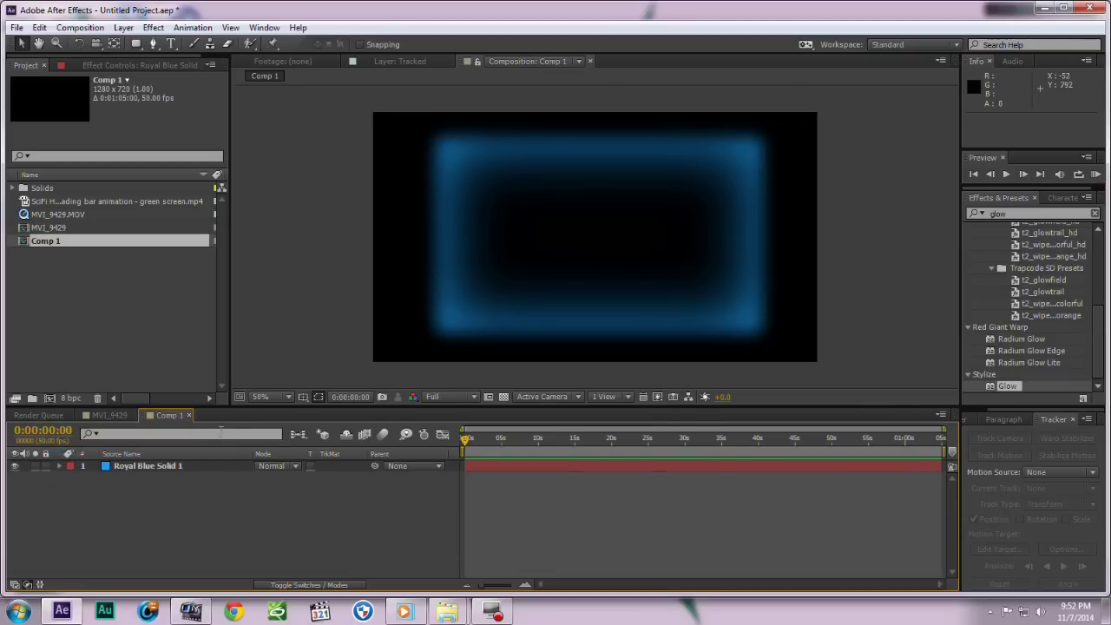
pyautogui.click(73, 215)
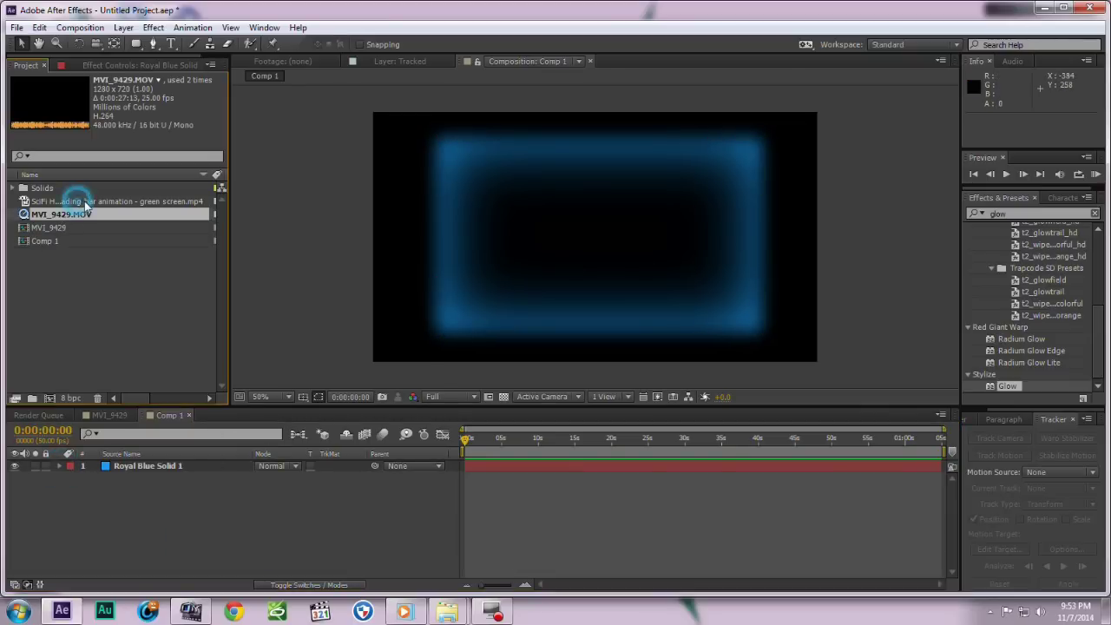
# Add the SciFi HUD clip to Comp 1, shift it earlier and trim its start to the current time.
pyautogui.moveTo(84, 203); pyautogui.dragTo(595, 246)
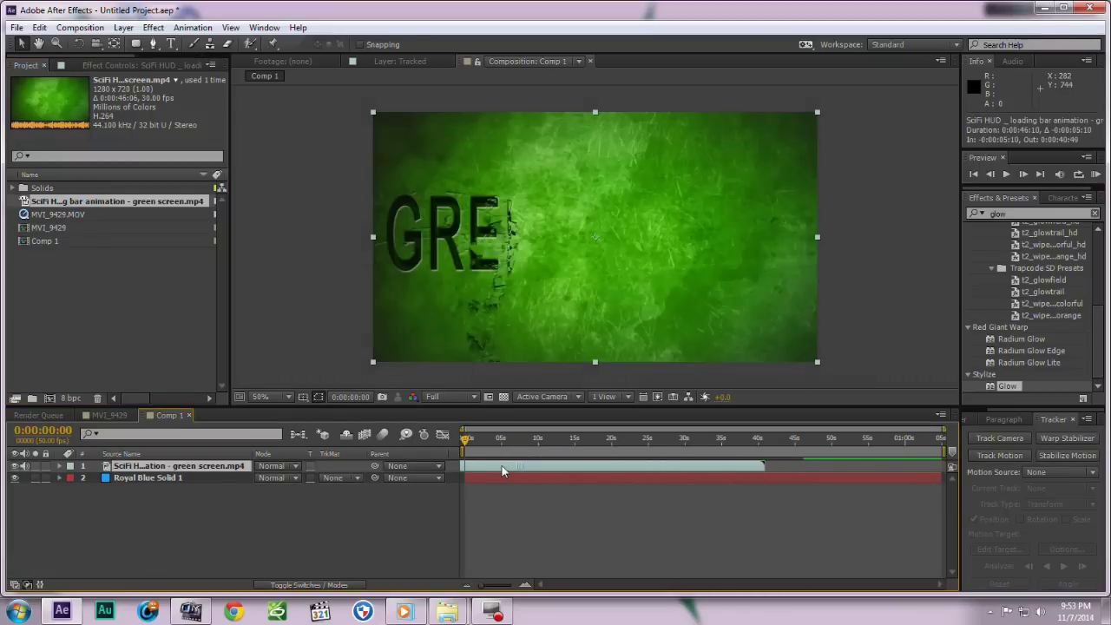
pyautogui.moveTo(502, 468)
pyautogui.mouseDown()
pyautogui.moveTo(469, 463)
pyautogui.moveTo(490, 472)
pyautogui.mouseUp()
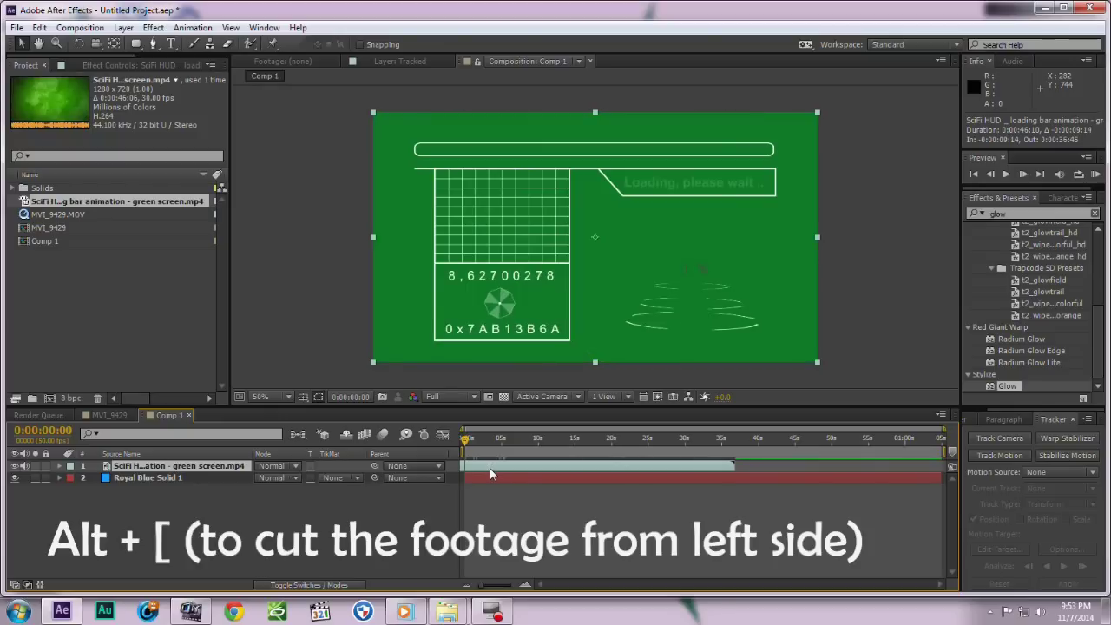
pyautogui.hotkey('alt', '[')
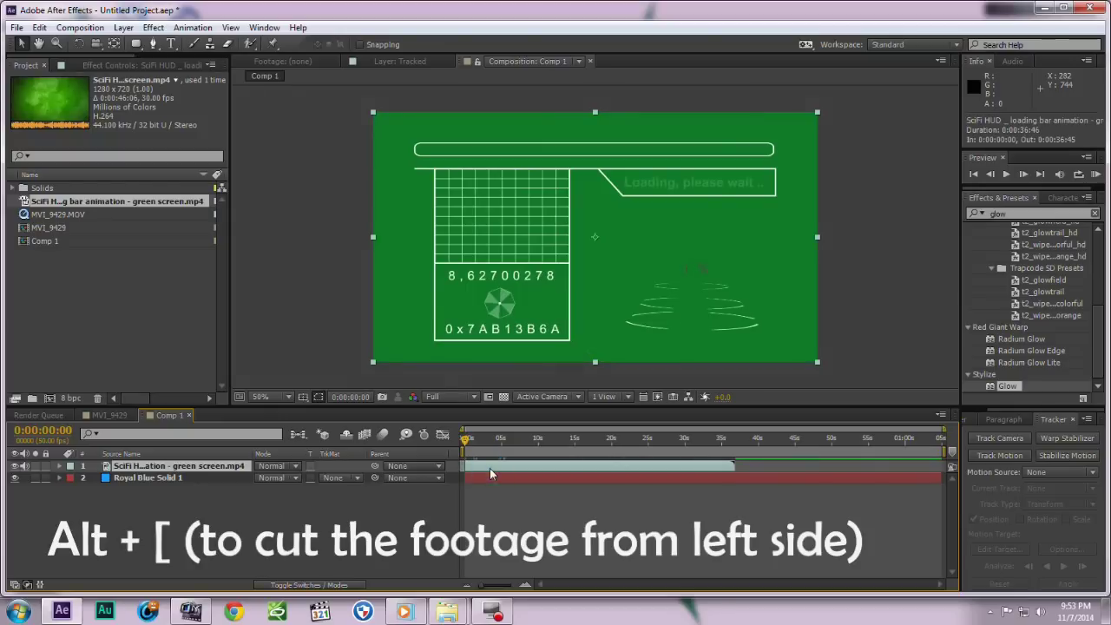
# Scale the HUD layer to 70% and move it below Royal Blue Solid 1.
pyautogui.press('s')
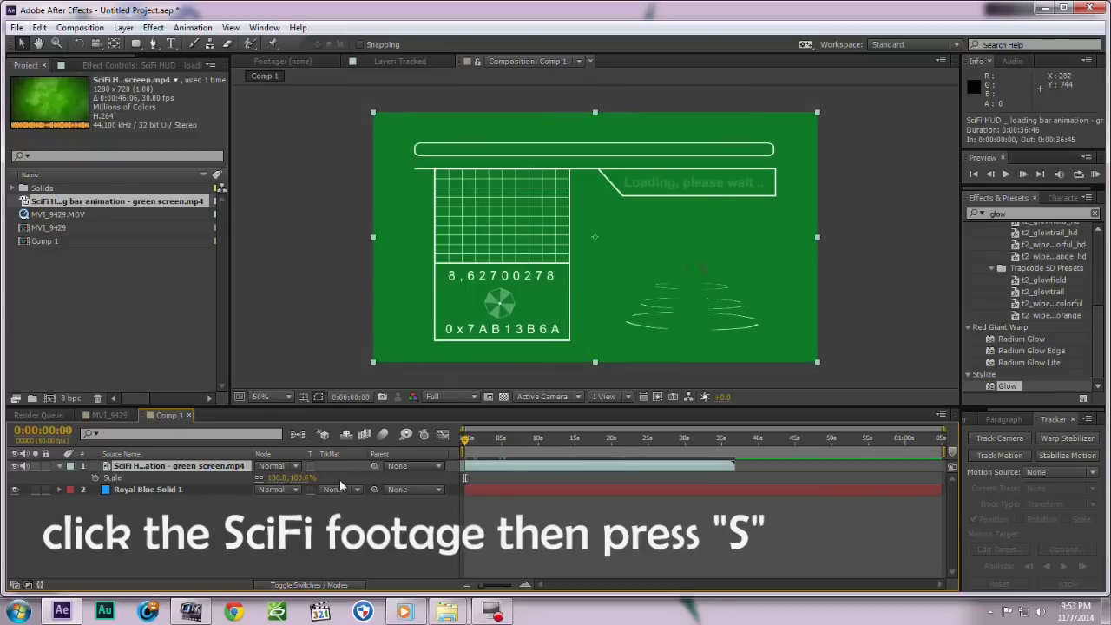
pyautogui.moveTo(308, 477); pyautogui.dragTo(282, 477)
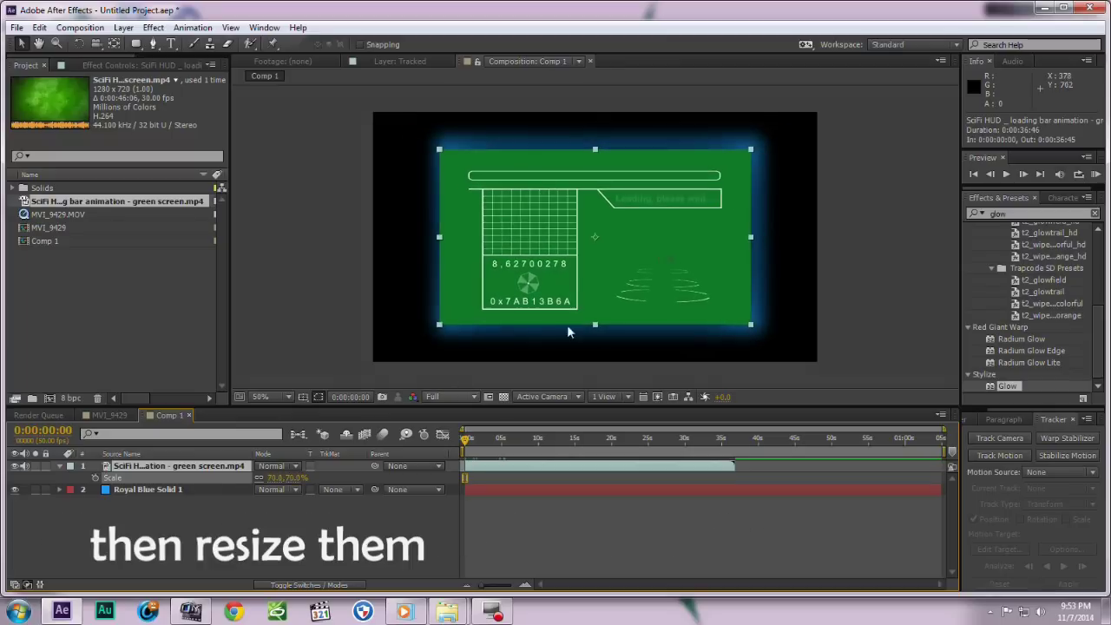
pyautogui.moveTo(608, 263); pyautogui.dragTo(615, 260)
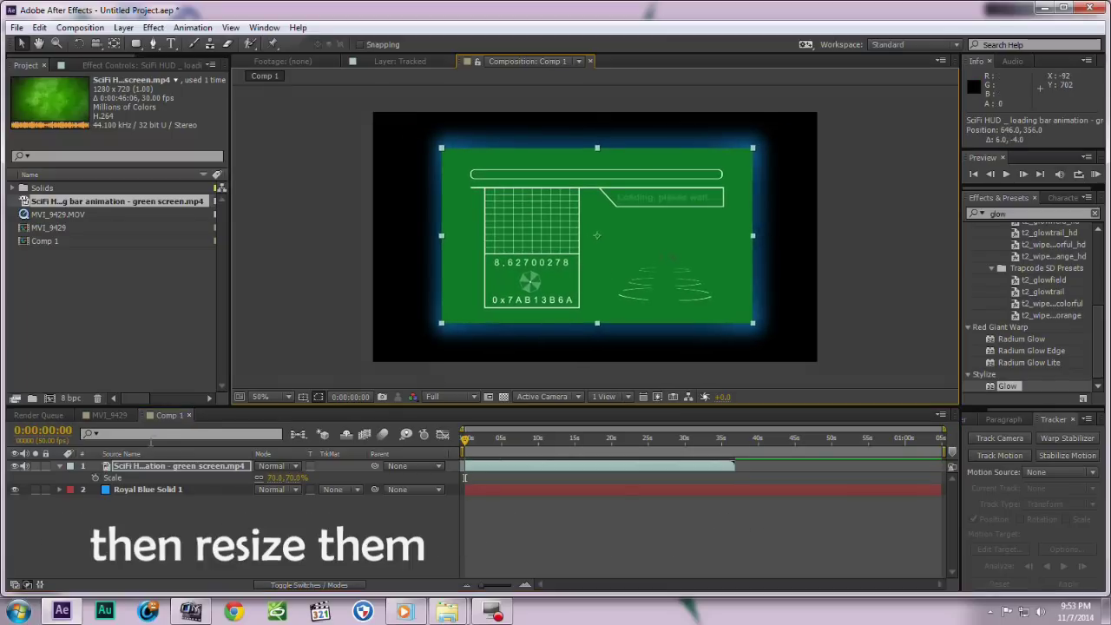
pyautogui.moveTo(155, 470); pyautogui.dragTo(153, 494)
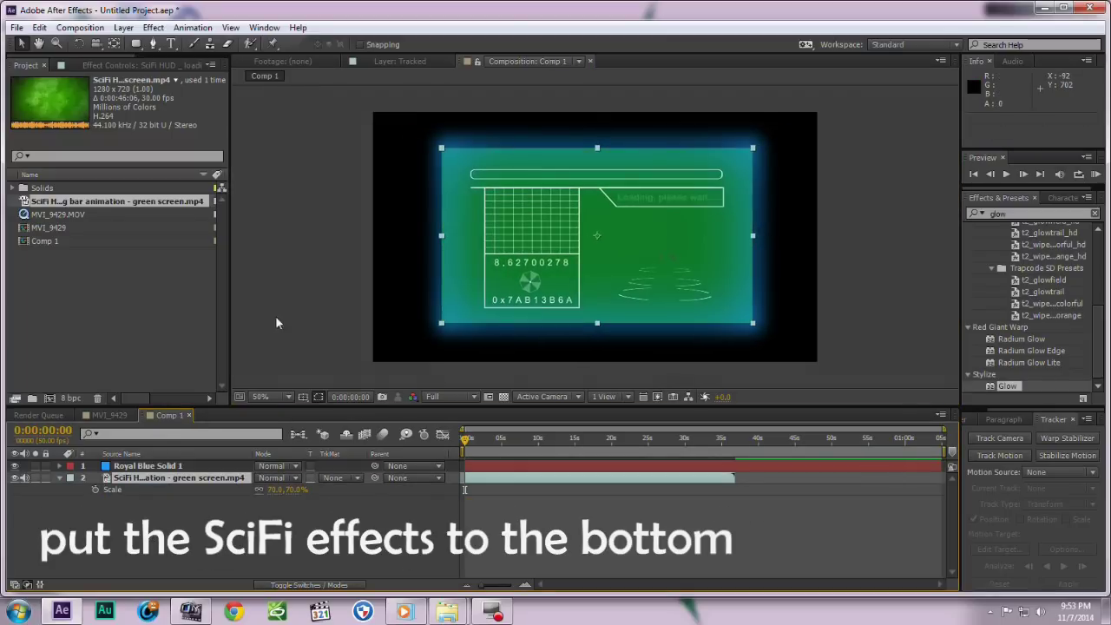
pyautogui.click(137, 482)
# Apply Keylight to the SciFi HUD layer and sample its green background as Screen Colour.
pyautogui.click(153, 26)
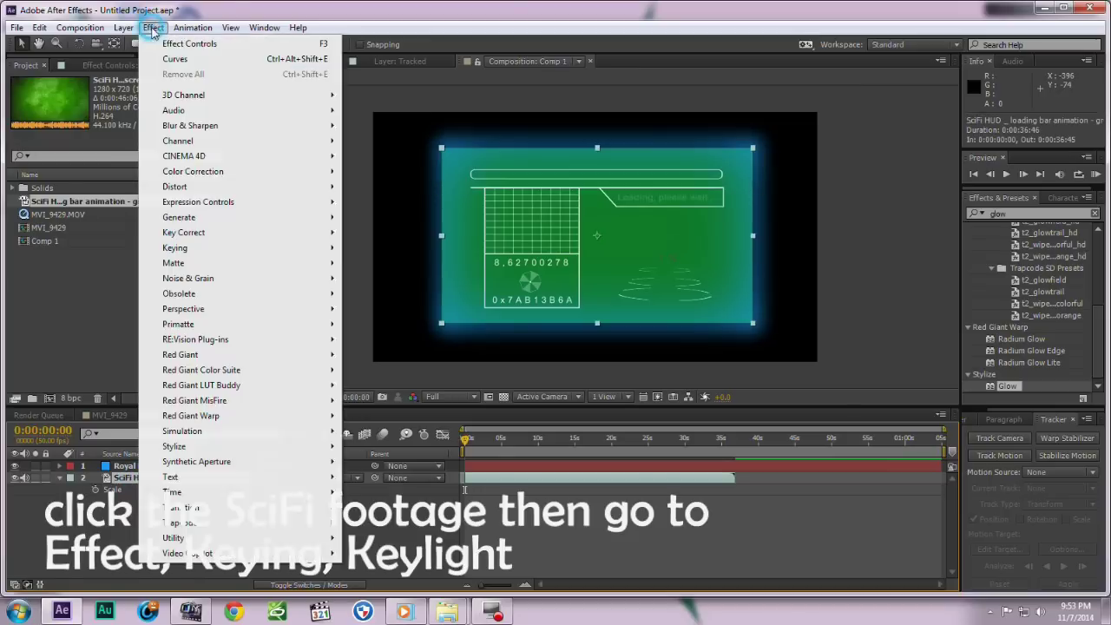
pyautogui.moveTo(201, 248)
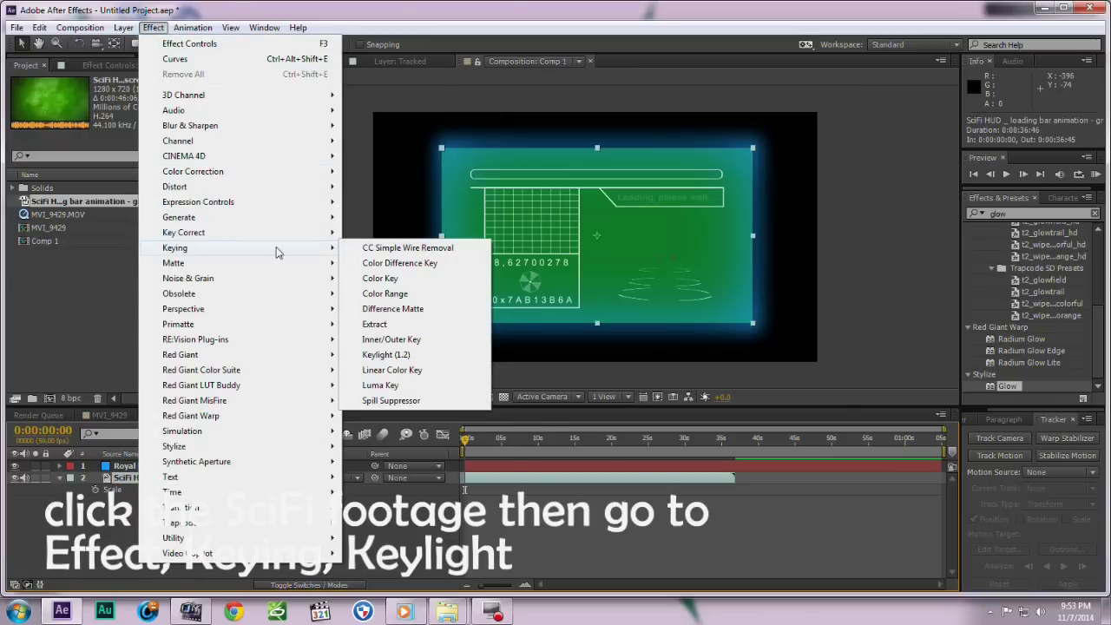
pyautogui.click(386, 354)
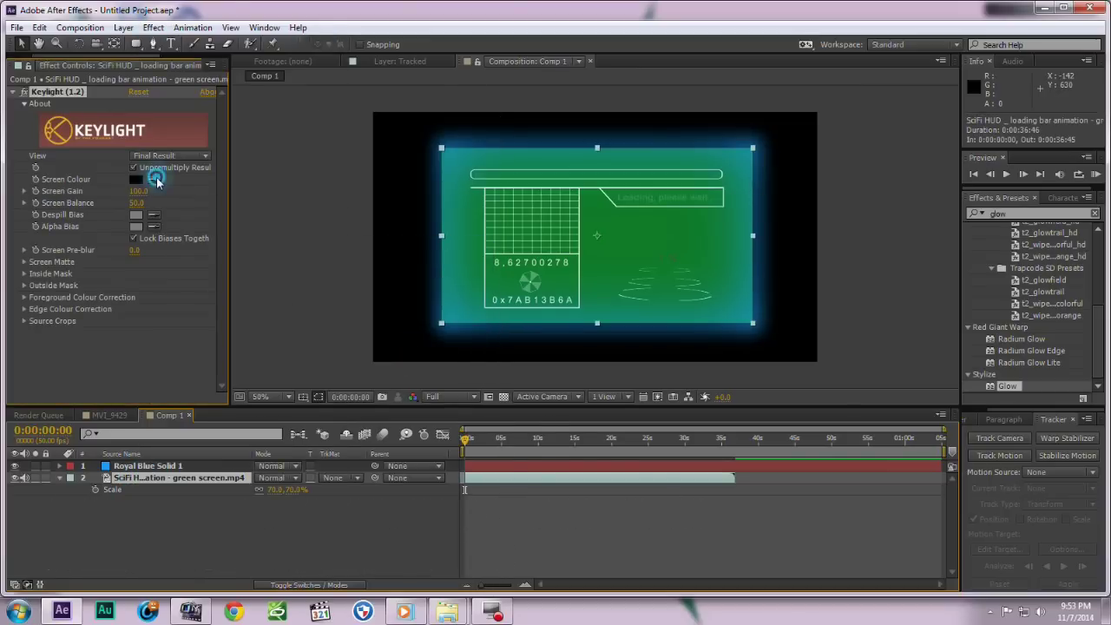
pyautogui.click(620, 227)
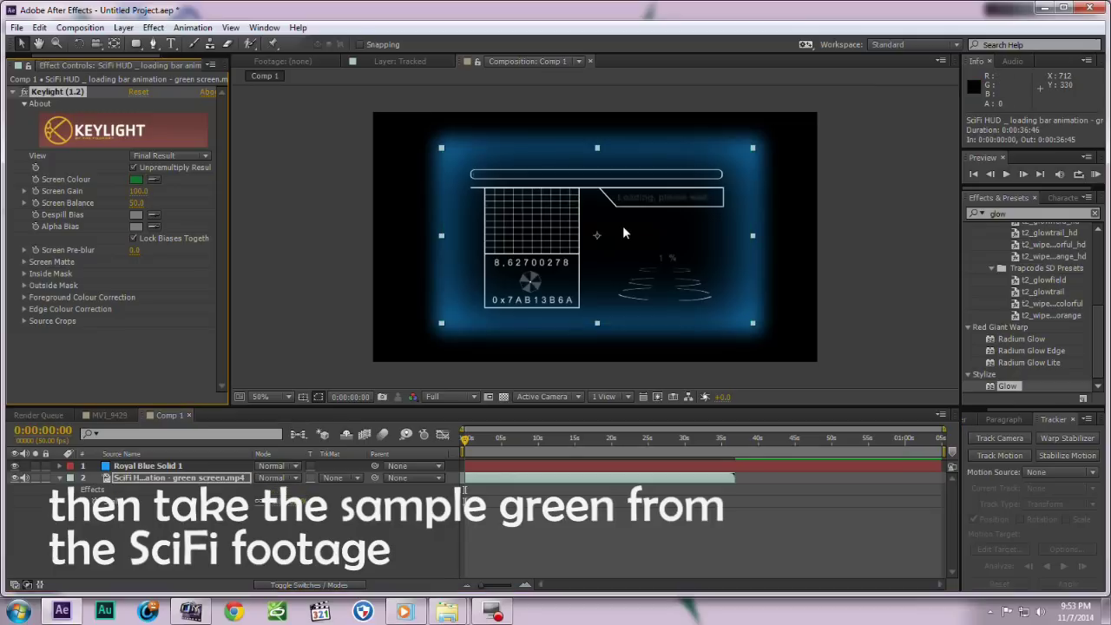
pyautogui.scroll(1, 544, 211)
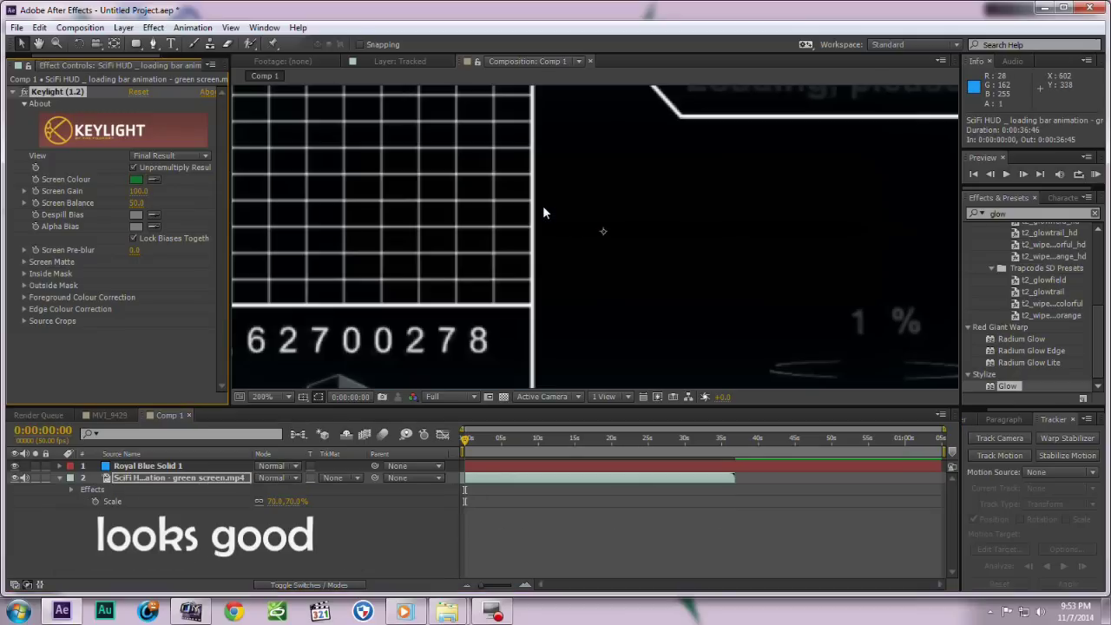
pyautogui.scroll(-1, 544, 212)
pyautogui.scroll(-1, 544, 212)
pyautogui.click(24, 92)
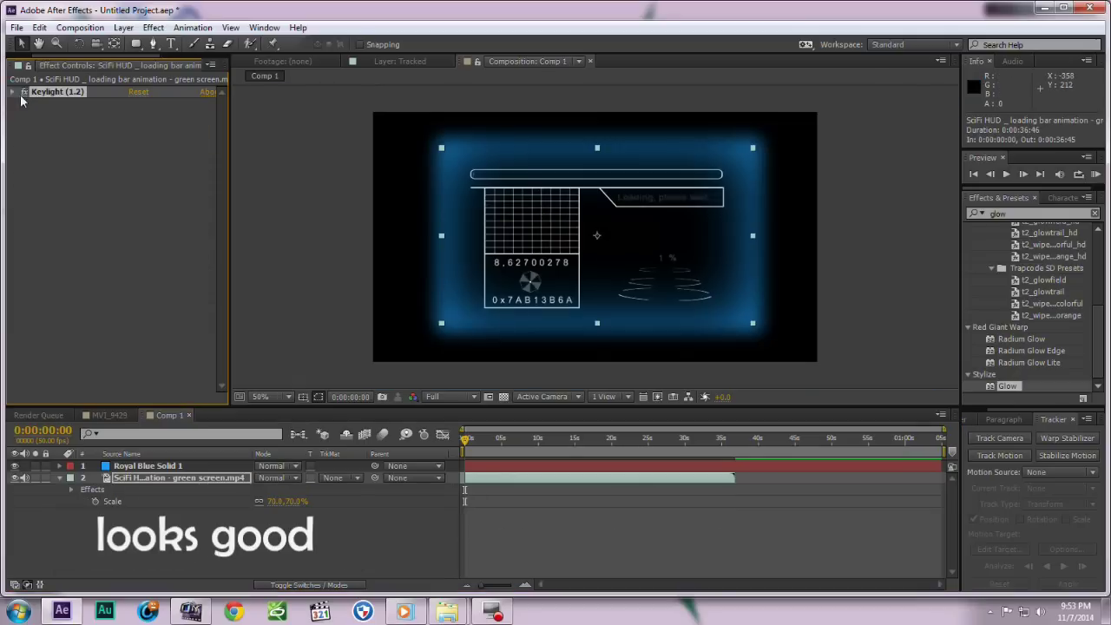
pyautogui.click(75, 162)
# Nudge the HUD slightly up-left and scale it up to about 76%.
pyautogui.moveTo(598, 237); pyautogui.dragTo(594, 234)
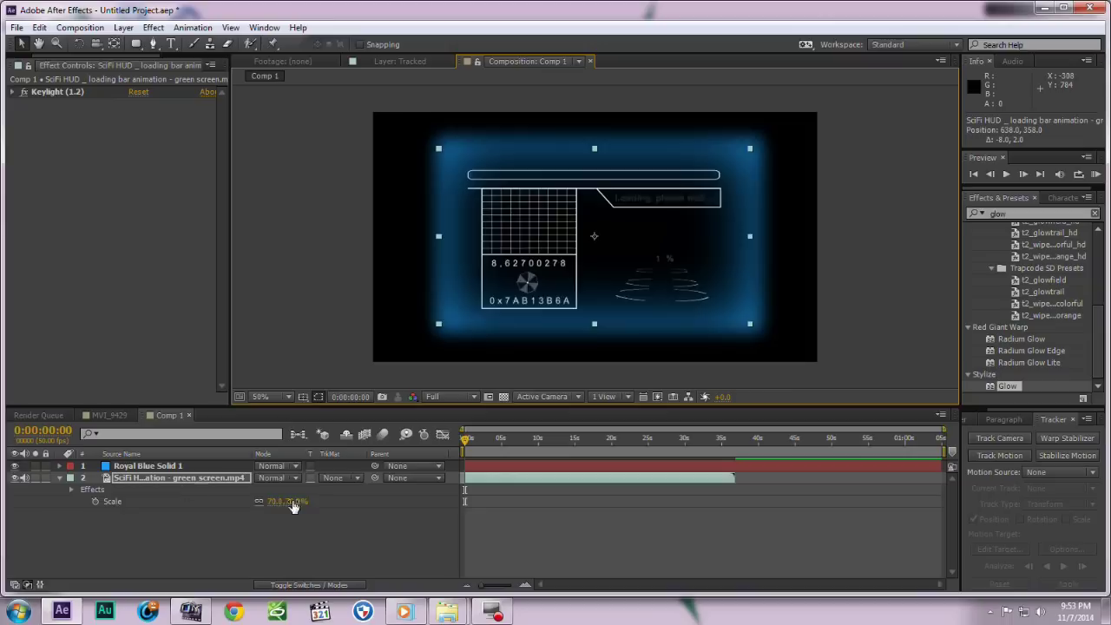
pyautogui.moveTo(293, 503); pyautogui.dragTo(304, 503)
pyautogui.click(456, 530)
# Draw a text box on the right side of the HUD and type DANGER.
pyautogui.click(197, 466)
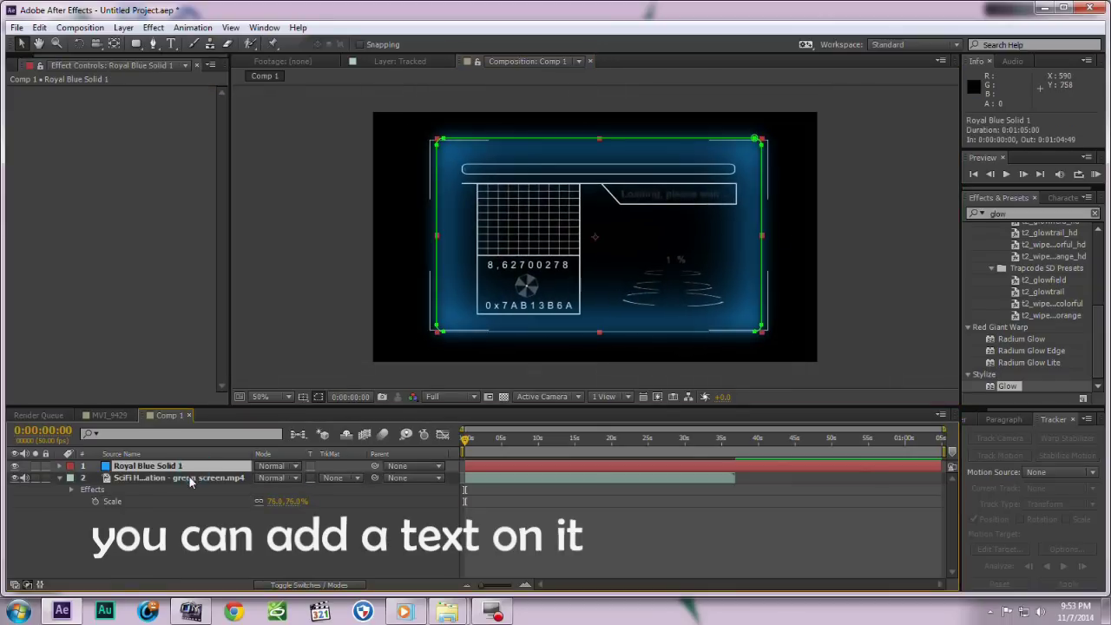
pyautogui.click(187, 477)
pyautogui.click(171, 43)
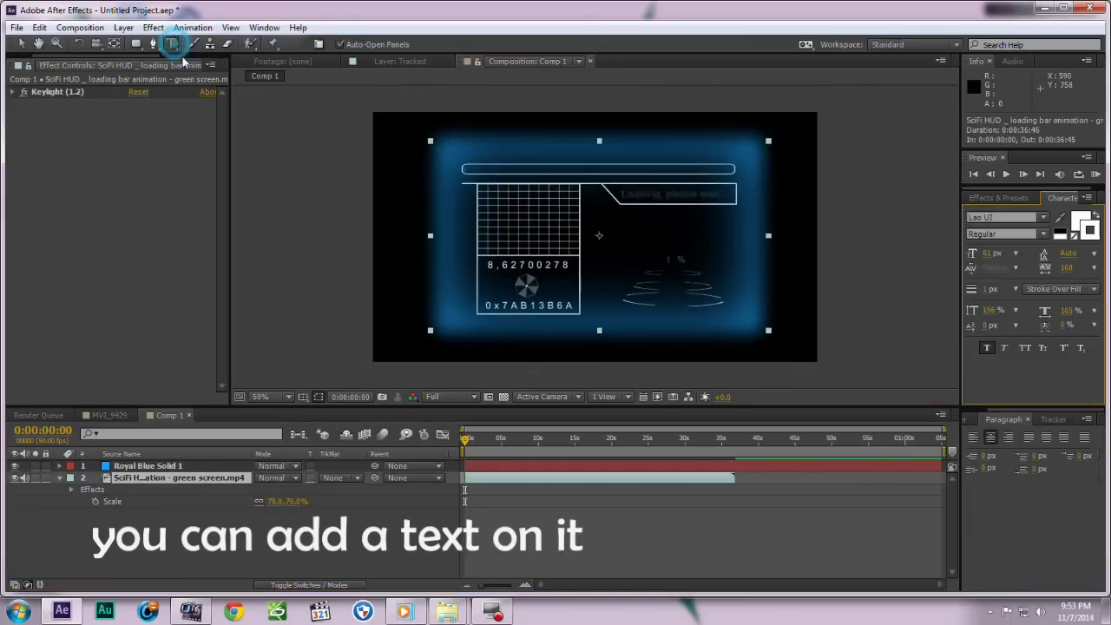
pyautogui.moveTo(610, 217)
pyautogui.mouseDown()
pyautogui.moveTo(687, 256)
pyautogui.moveTo(707, 246)
pyautogui.mouseUp()
pyautogui.write('DA')
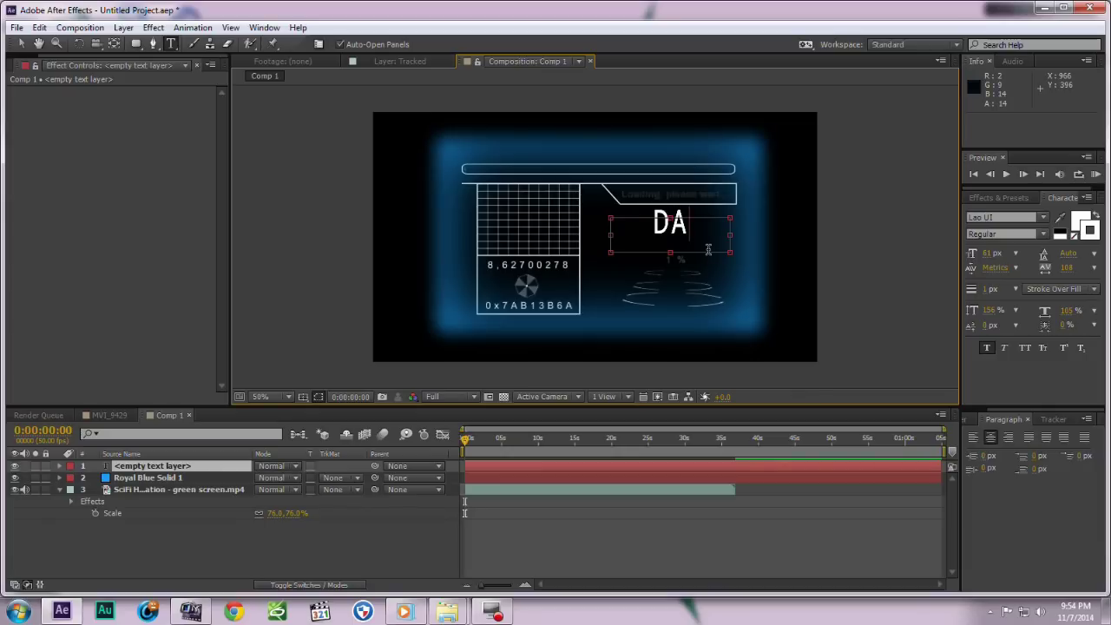
pyautogui.write('NGER')
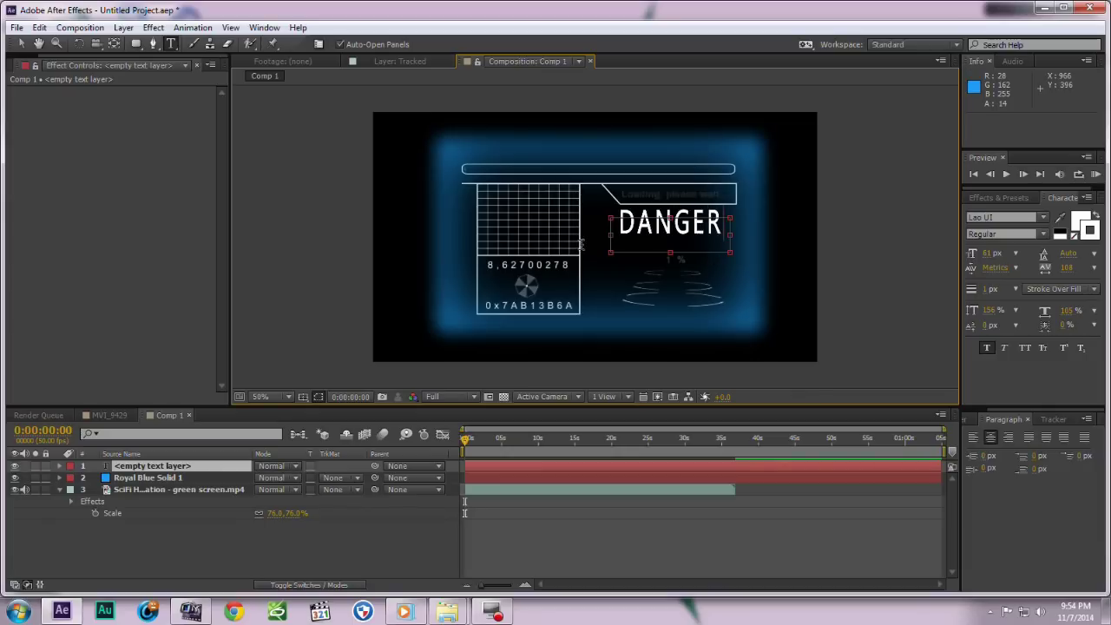
# Move the DANGER text down slightly and place its layer below Royal Blue Solid 1.
pyautogui.click(22, 43)
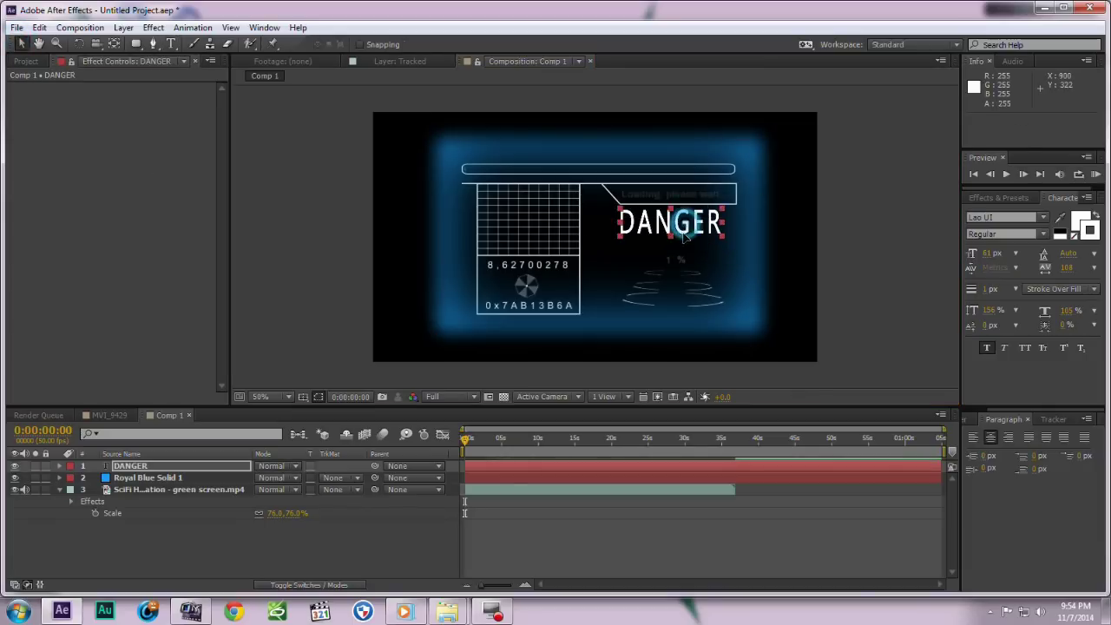
pyautogui.moveTo(685, 222); pyautogui.dragTo(689, 236)
pyautogui.moveTo(161, 466)
pyautogui.mouseDown()
pyautogui.moveTo(170, 493)
pyautogui.moveTo(170, 480)
pyautogui.mouseUp()
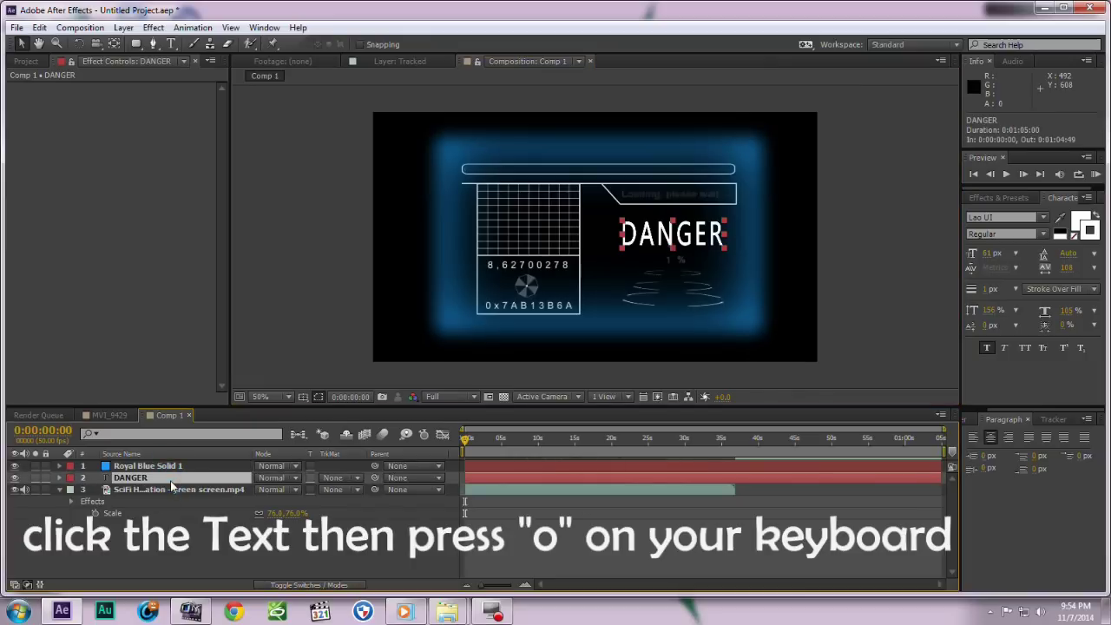
# Lower the DANGER layer's opacity to 27%.
pyautogui.press('t')
pyautogui.moveTo(263, 488); pyautogui.dragTo(207, 488)
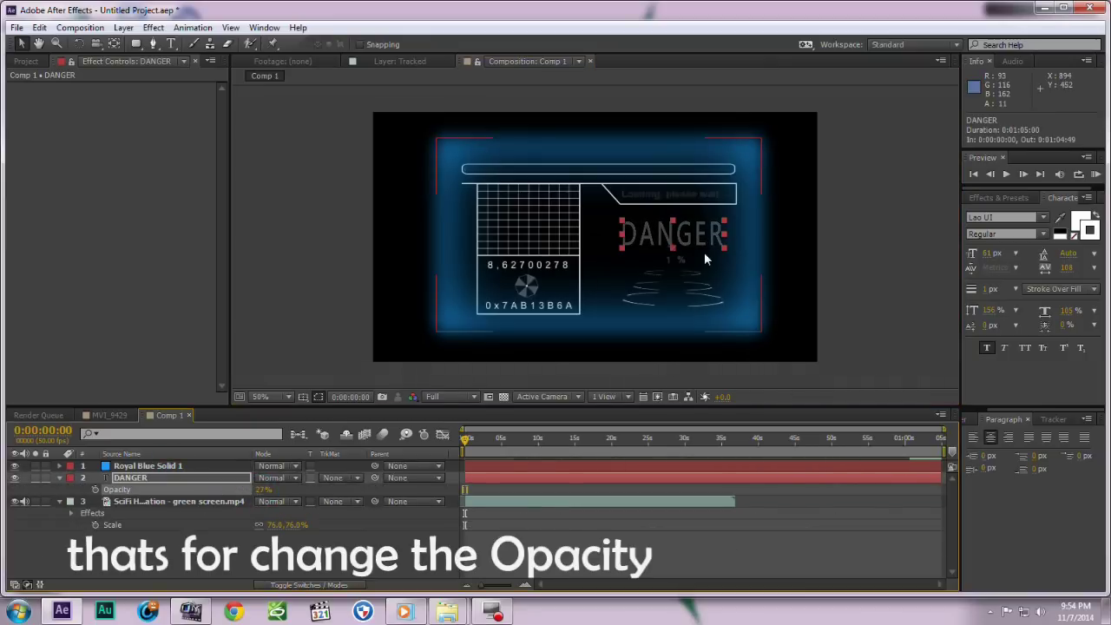
pyautogui.moveTo(698, 247); pyautogui.dragTo(688, 248)
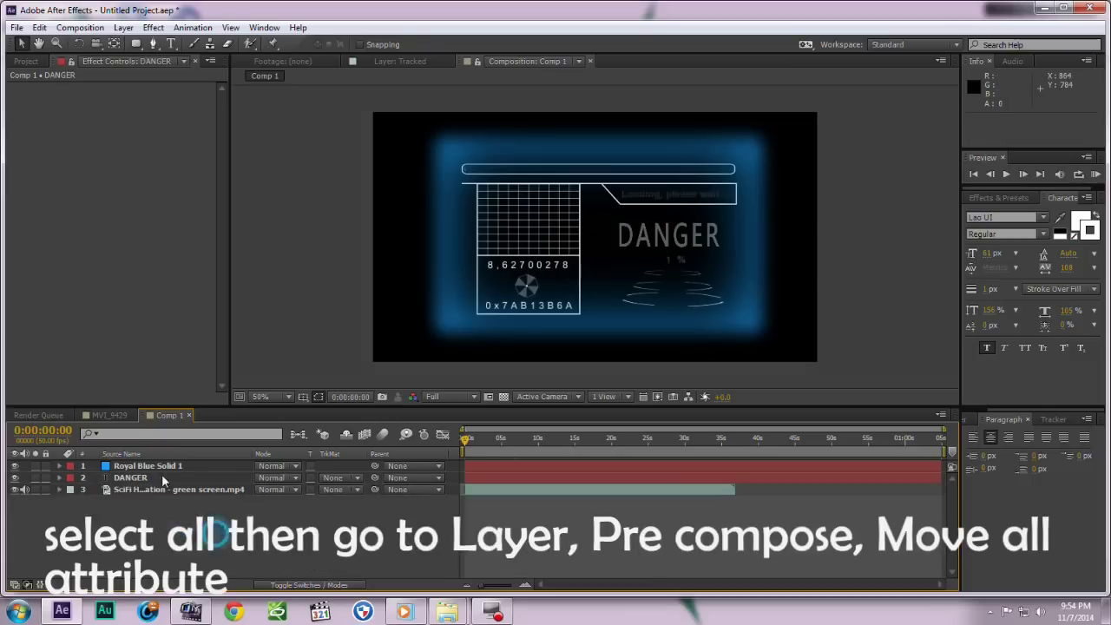
# Precompose all Comp 1 layers, moving all attributes into the new precomp.
pyautogui.hotkey('ctrl', 'a')
pyautogui.click(121, 28)
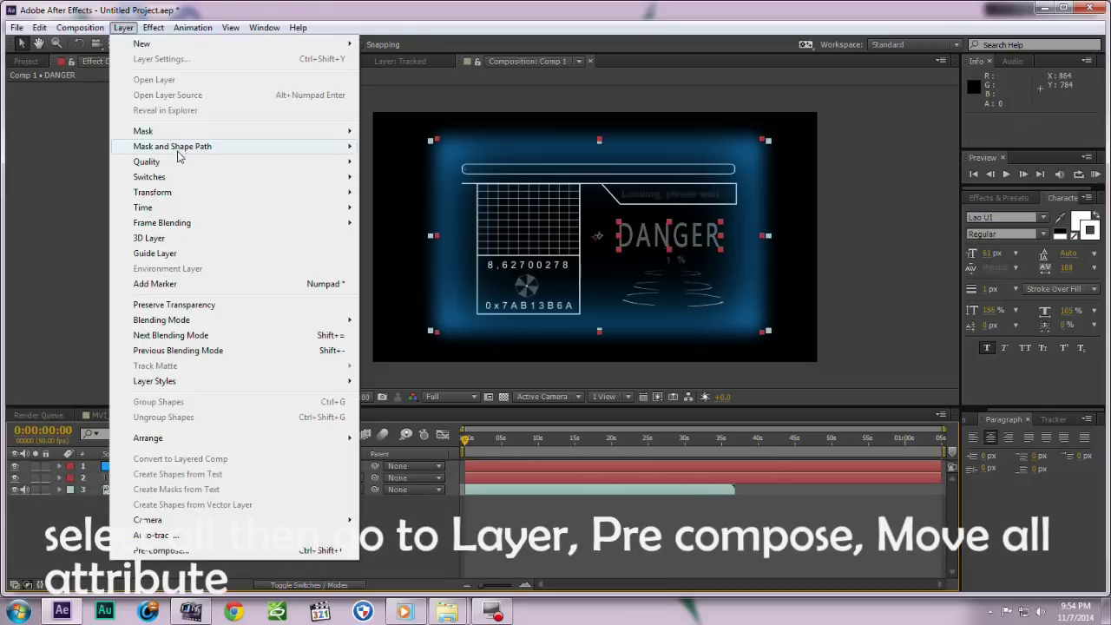
pyautogui.click(161, 550)
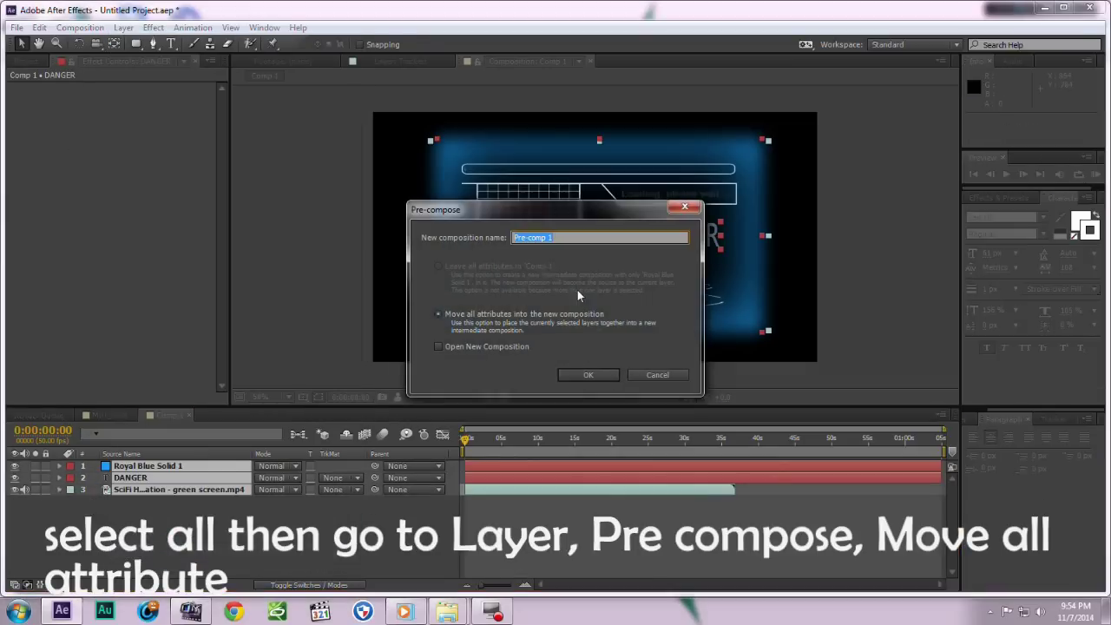
pyautogui.click(571, 372)
# Rename the Pre-comp 1 layer to Hologram and copy it.
pyautogui.click(184, 471)
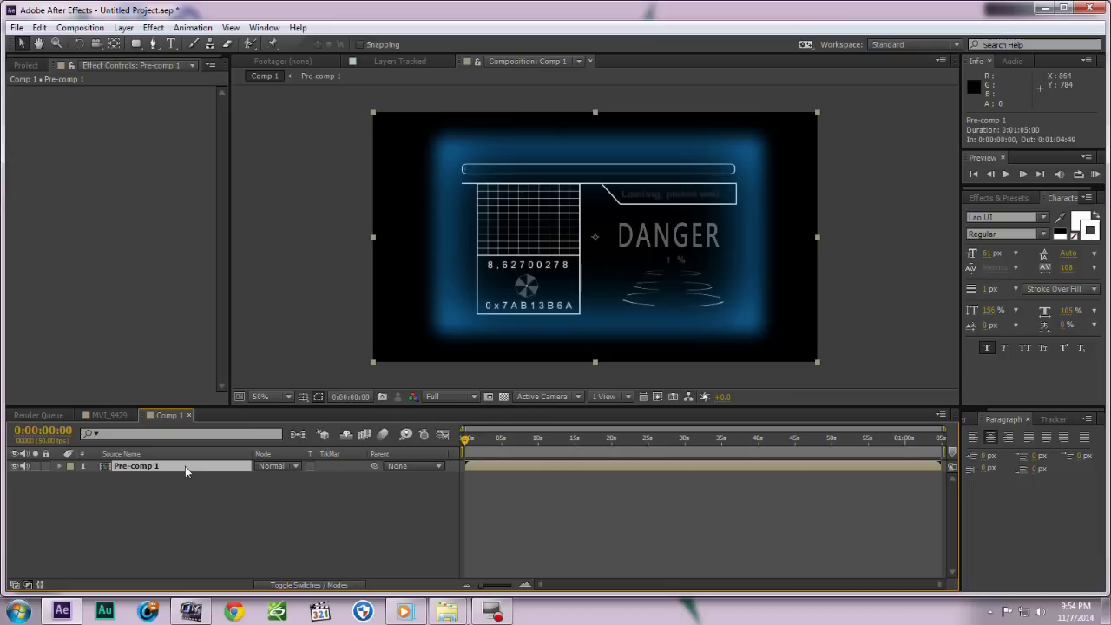
pyautogui.rightClick(185, 470)
pyautogui.click(208, 591)
pyautogui.write('Hologram')
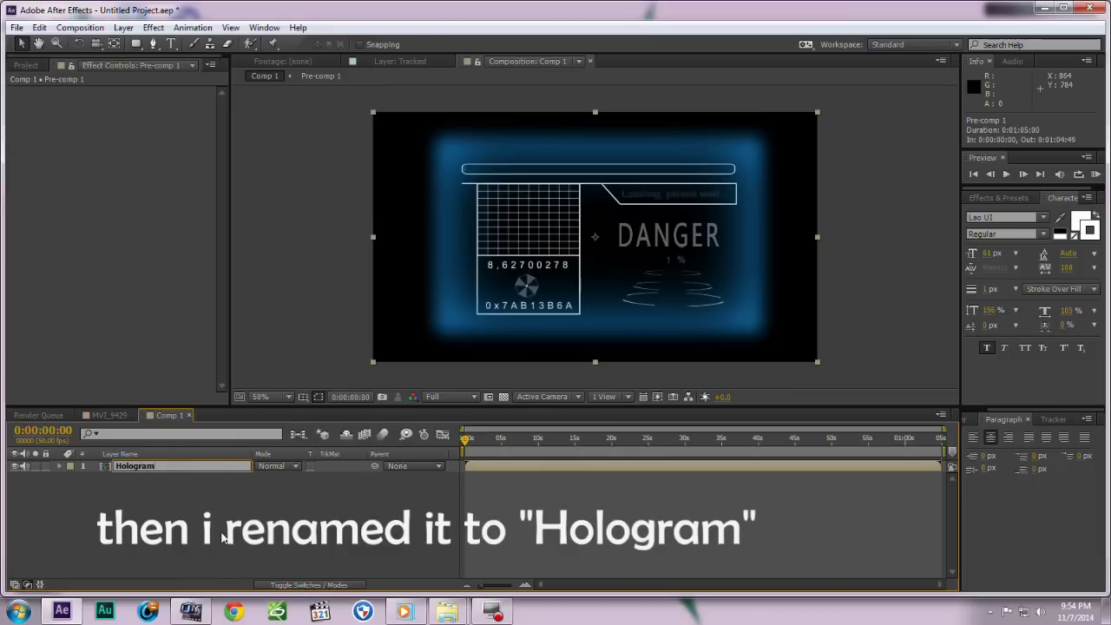
pyautogui.click(220, 531)
pyautogui.click(205, 465)
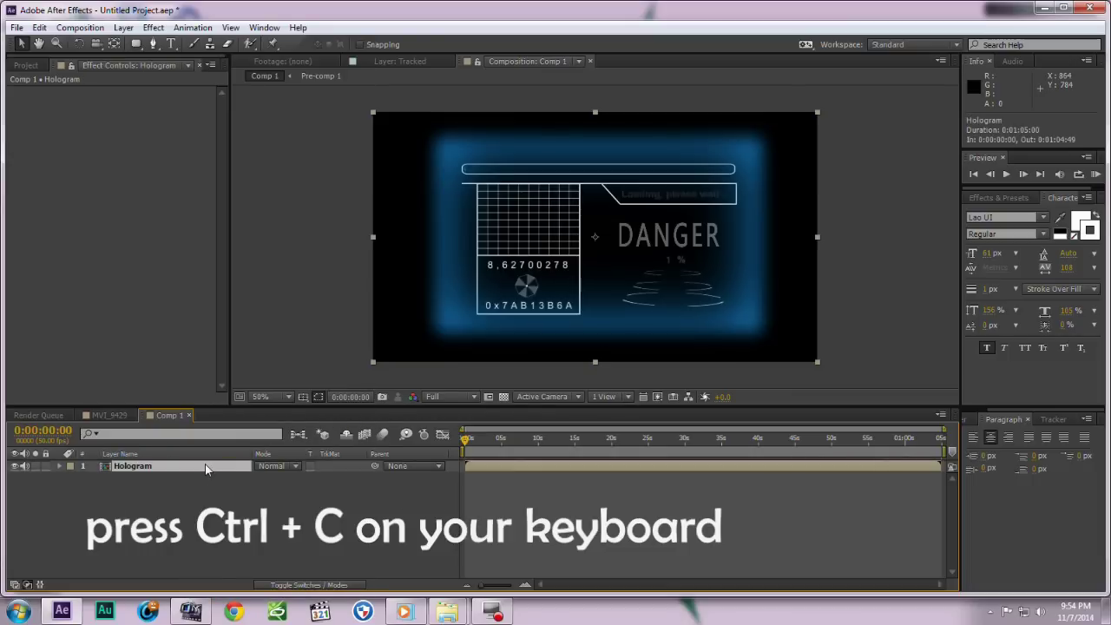
pyautogui.hotkey('ctrl', 'c')
# Paste Hologram into MVI_9429 and place it below the Track Data layer.
pyautogui.click(108, 415)
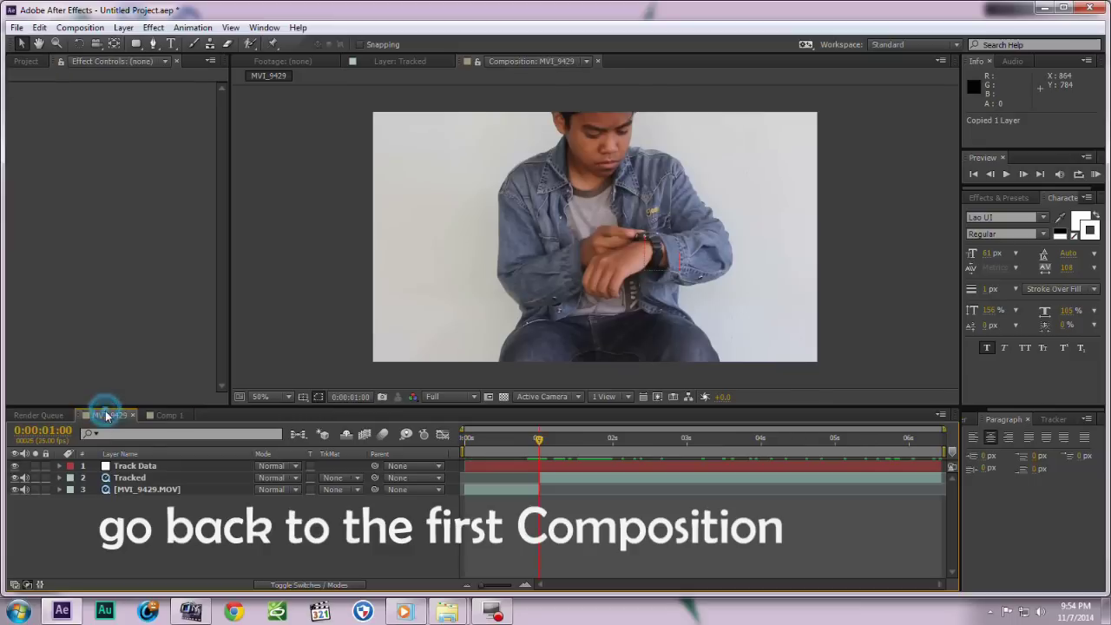
pyautogui.hotkey('ctrl', 'v')
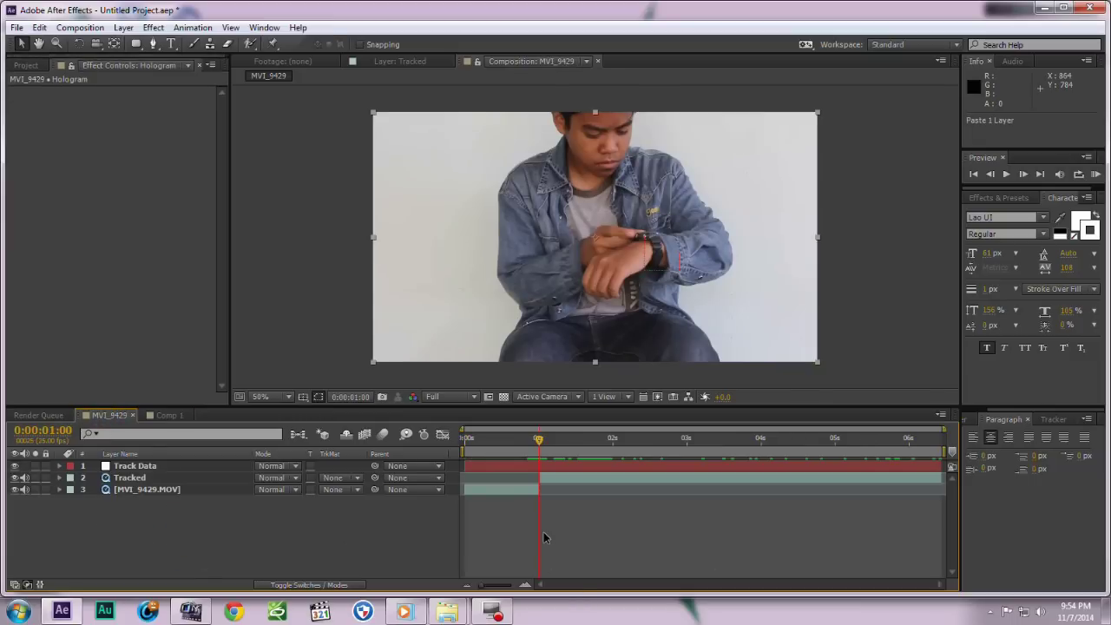
pyautogui.press('F4')
pyautogui.moveTo(133, 466); pyautogui.dragTo(156, 484)
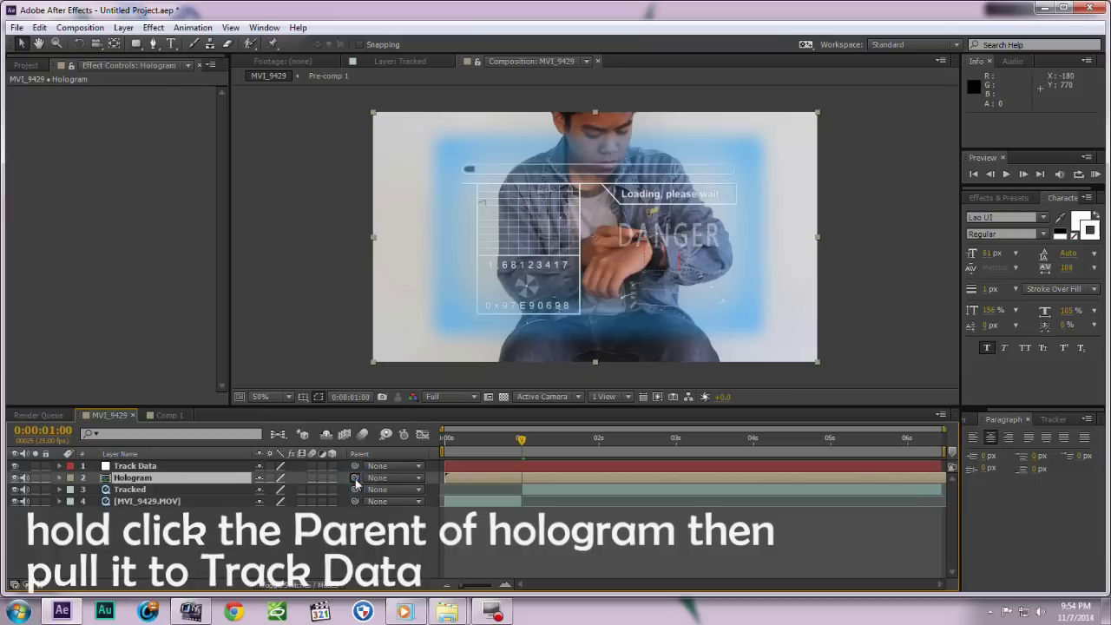
# Parent Hologram to Track Data, trim its start to the current time, and make it 3D.
pyautogui.moveTo(356, 478); pyautogui.dragTo(135, 469)
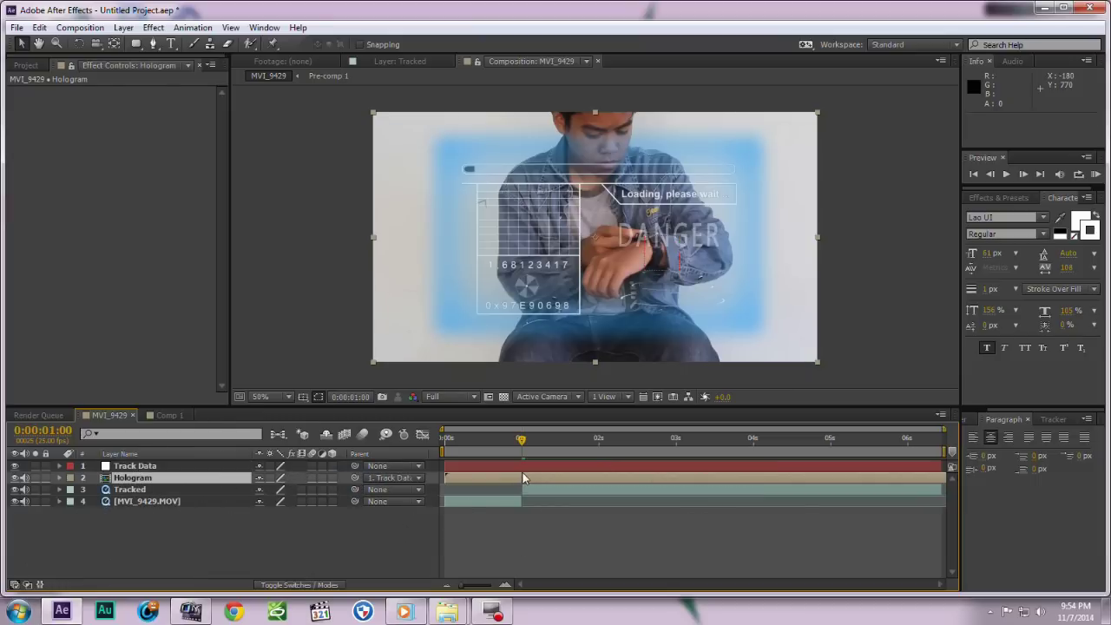
pyautogui.hotkey('ctrl', '[')
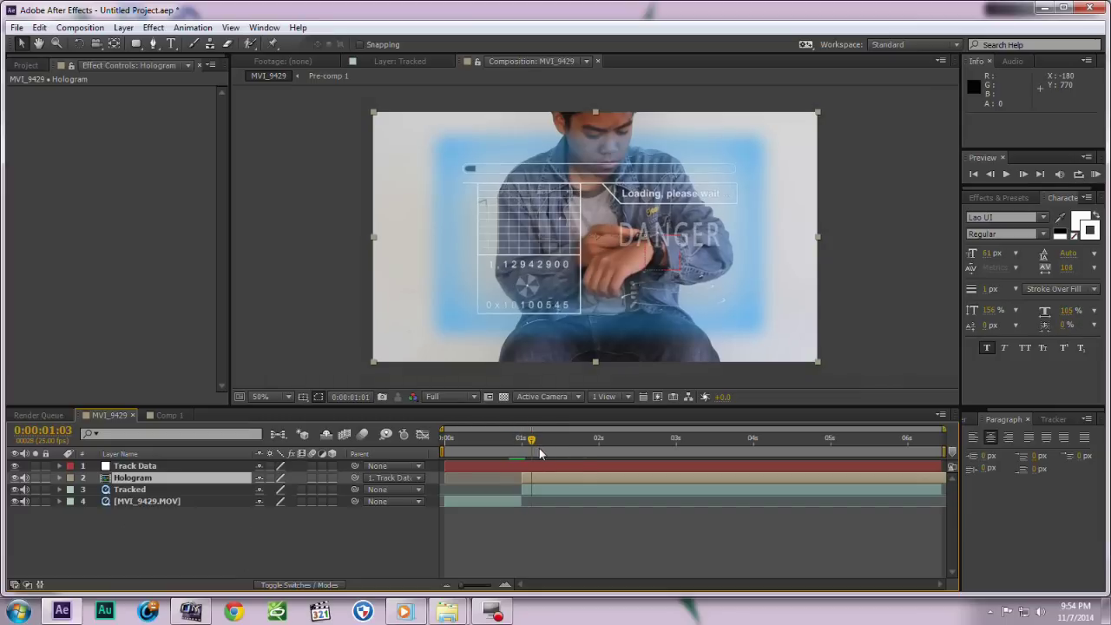
pyautogui.click(332, 477)
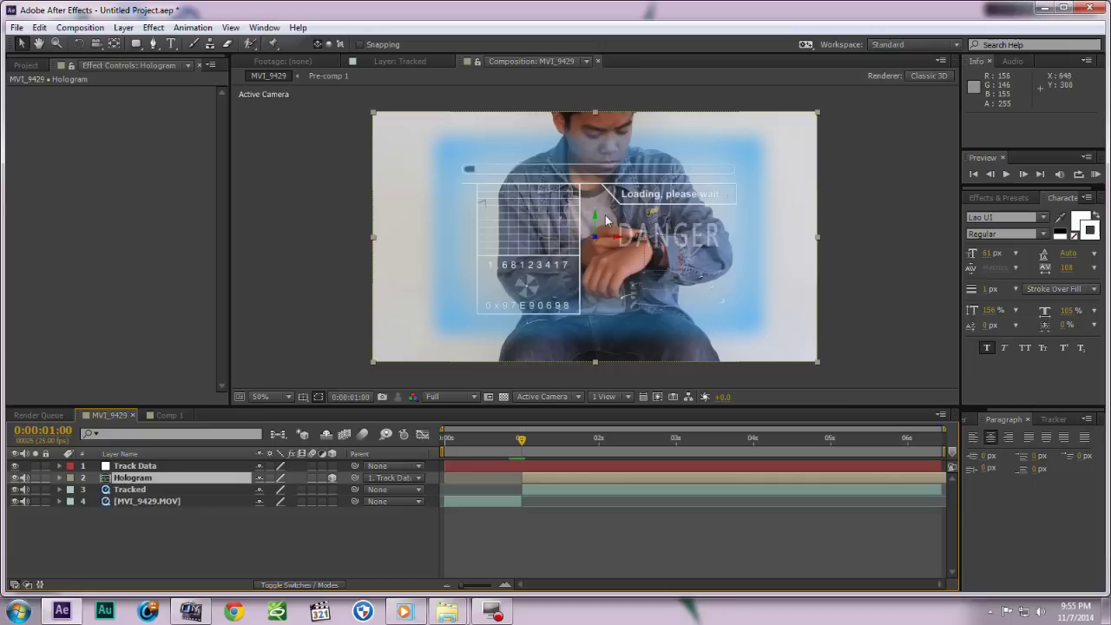
# Scale Hologram to 64% and position it at -21.5, -184 over the chest.
pyautogui.moveTo(605, 221)
pyautogui.mouseDown()
pyautogui.moveTo(662, 162)
pyautogui.moveTo(648, 153)
pyautogui.mouseUp()
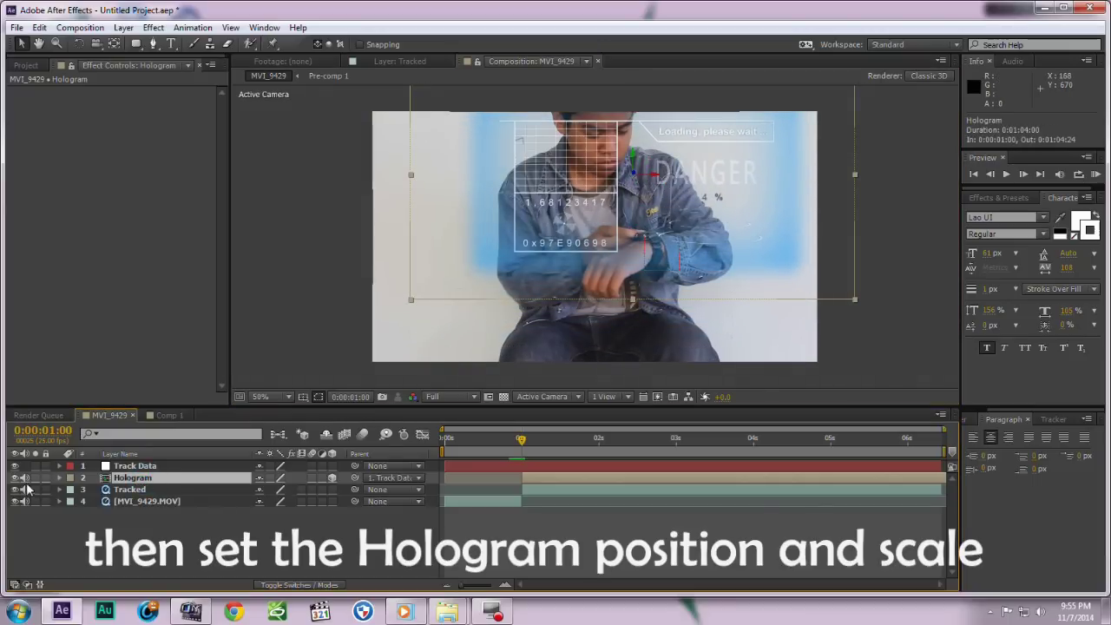
pyautogui.click(59, 478)
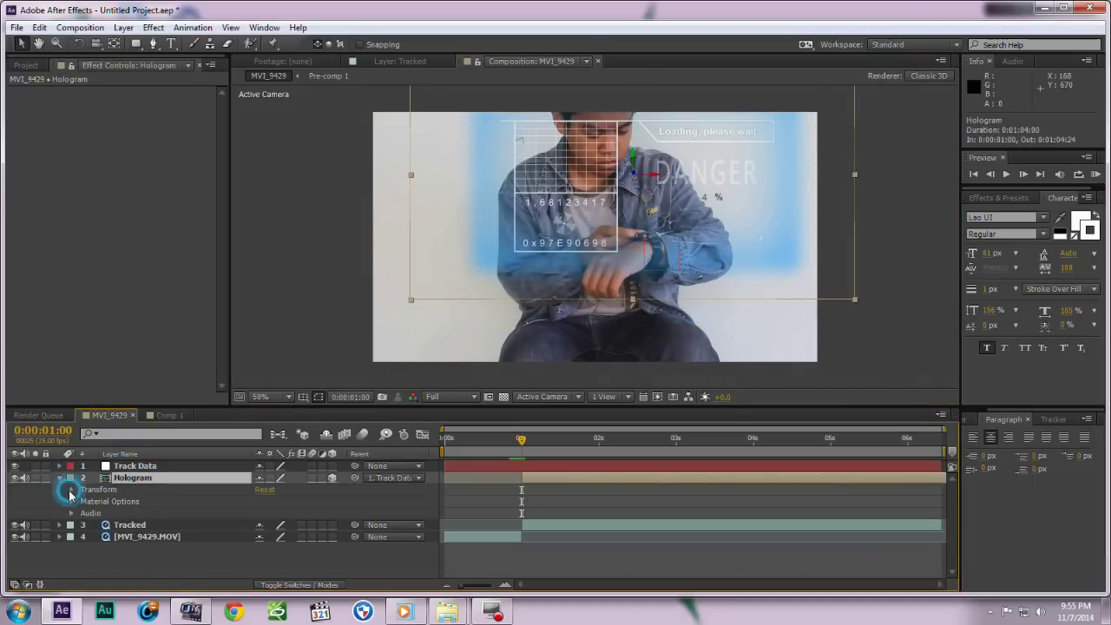
pyautogui.click(71, 492)
pyautogui.moveTo(317, 518); pyautogui.dragTo(277, 518)
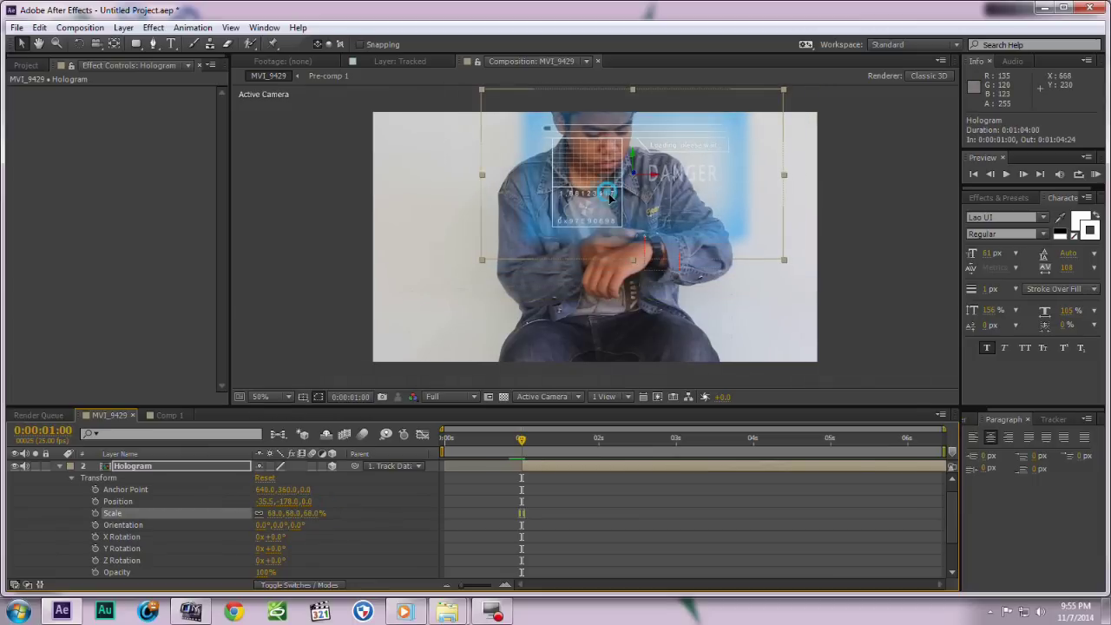
pyautogui.moveTo(558, 258); pyautogui.dragTo(564, 256)
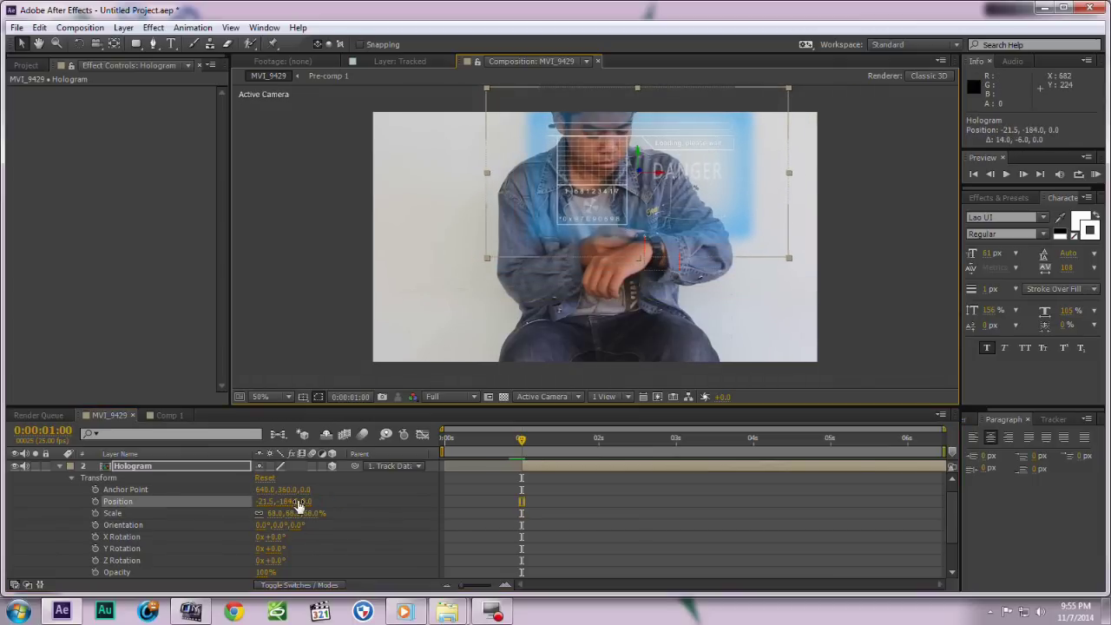
pyautogui.moveTo(297, 504); pyautogui.dragTo(297, 512)
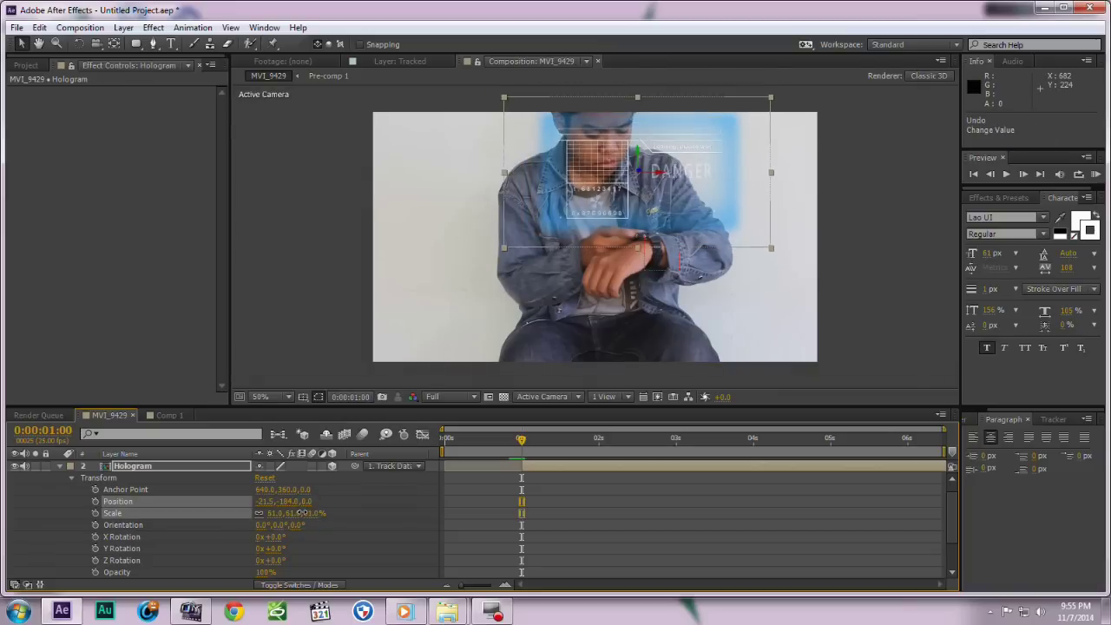
# Tilt Hologram's orientation to 10.2°, 344.3°, 352.2° to match the wrist.
pyautogui.click(78, 43)
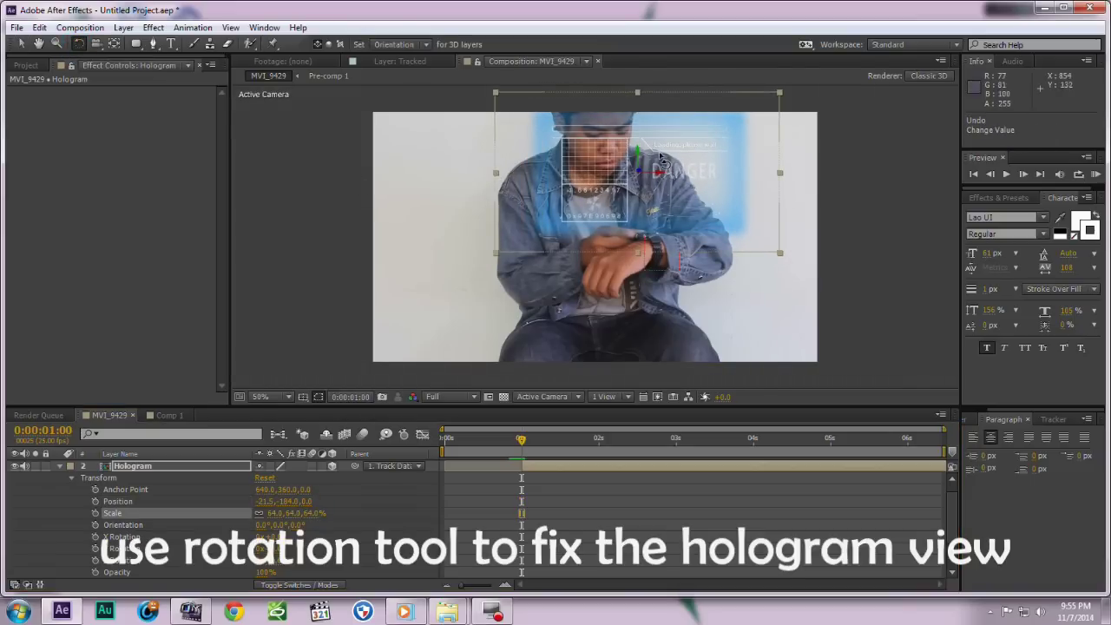
pyautogui.moveTo(638, 151)
pyautogui.mouseDown()
pyautogui.moveTo(657, 172)
pyautogui.moveTo(634, 149)
pyautogui.mouseUp()
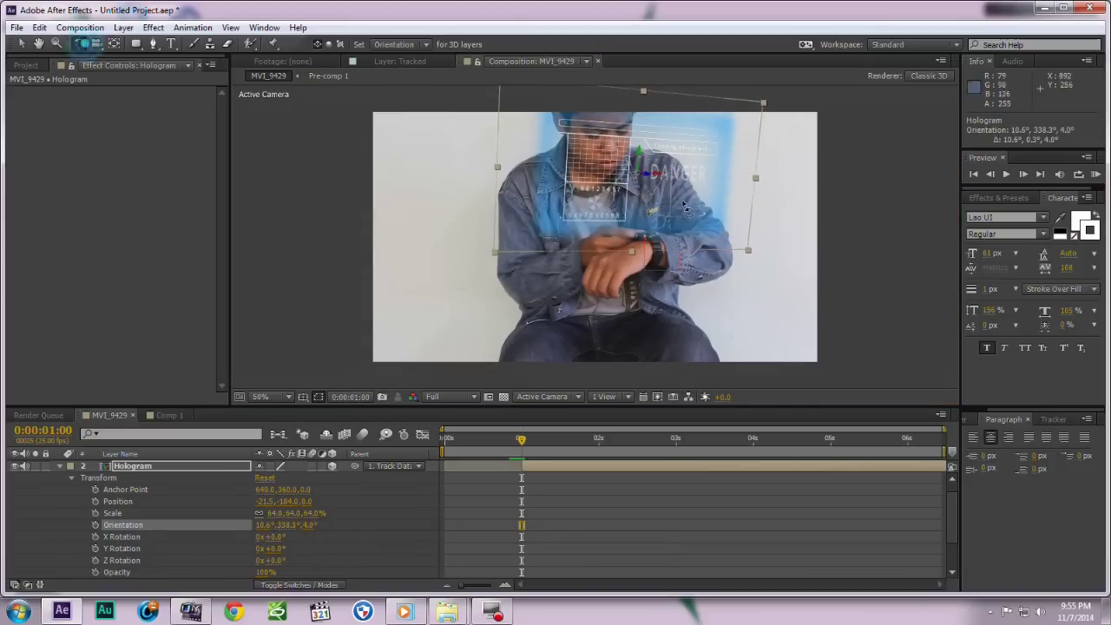
pyautogui.moveTo(645, 170); pyautogui.dragTo(637, 175)
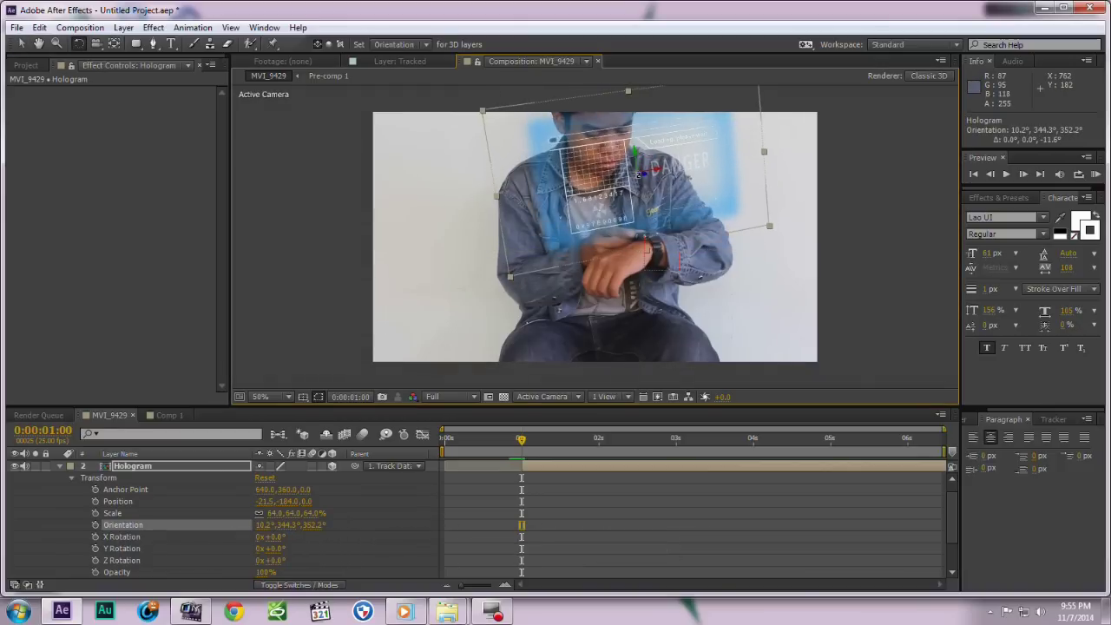
pyautogui.press('v')
pyautogui.click(59, 466)
# Duplicate the Hologram layer and rename the copy Glow.
pyautogui.click(158, 478)
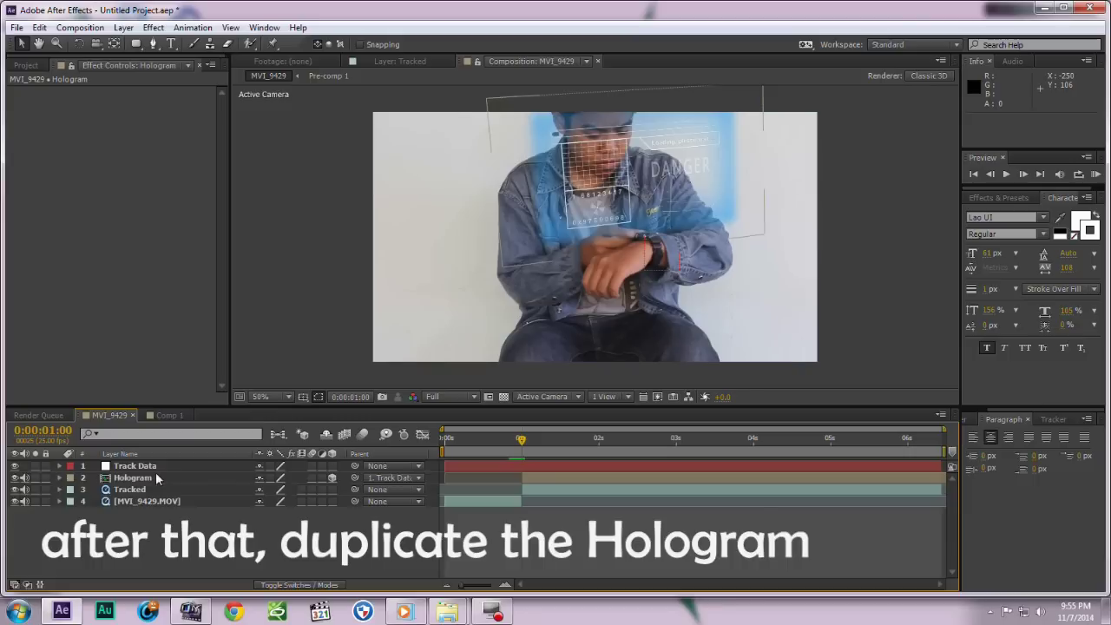
pyautogui.hotkey('ctrl', 'd')
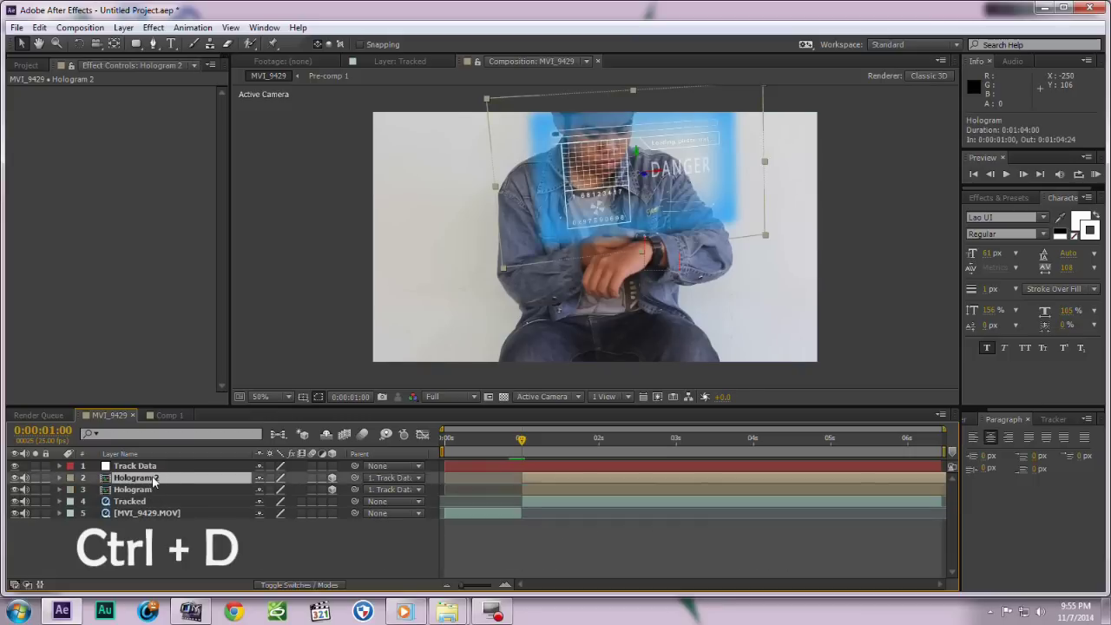
pyautogui.rightClick(156, 478)
pyautogui.click(189, 586)
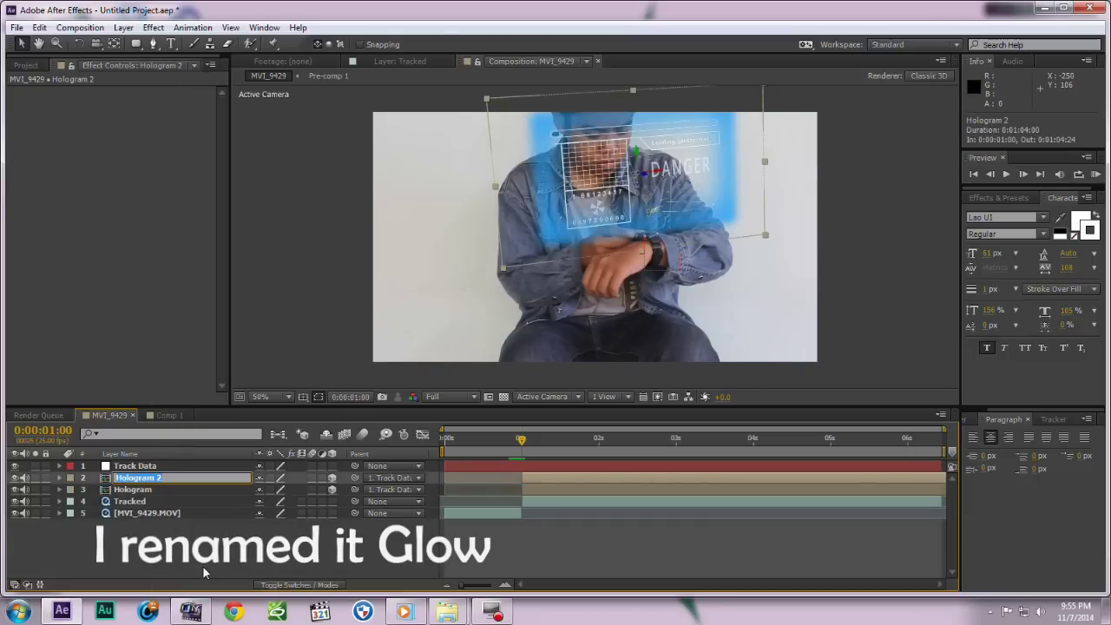
pyautogui.write('Glow')
pyautogui.press('Return')
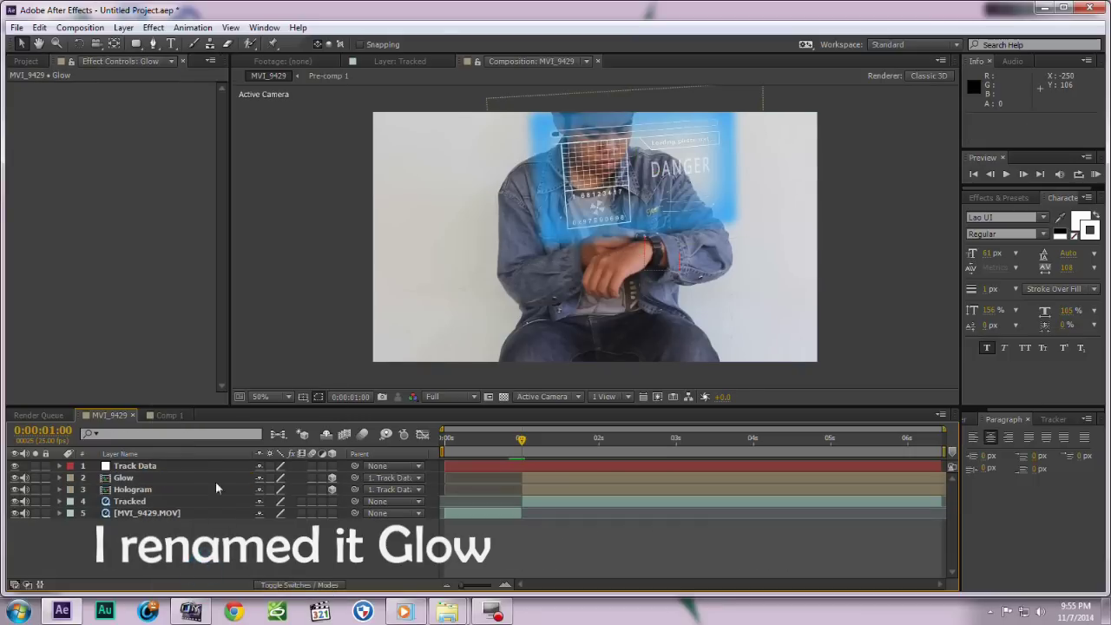
# Set the Glow layer's blending mode to Add.
pyautogui.click(193, 476)
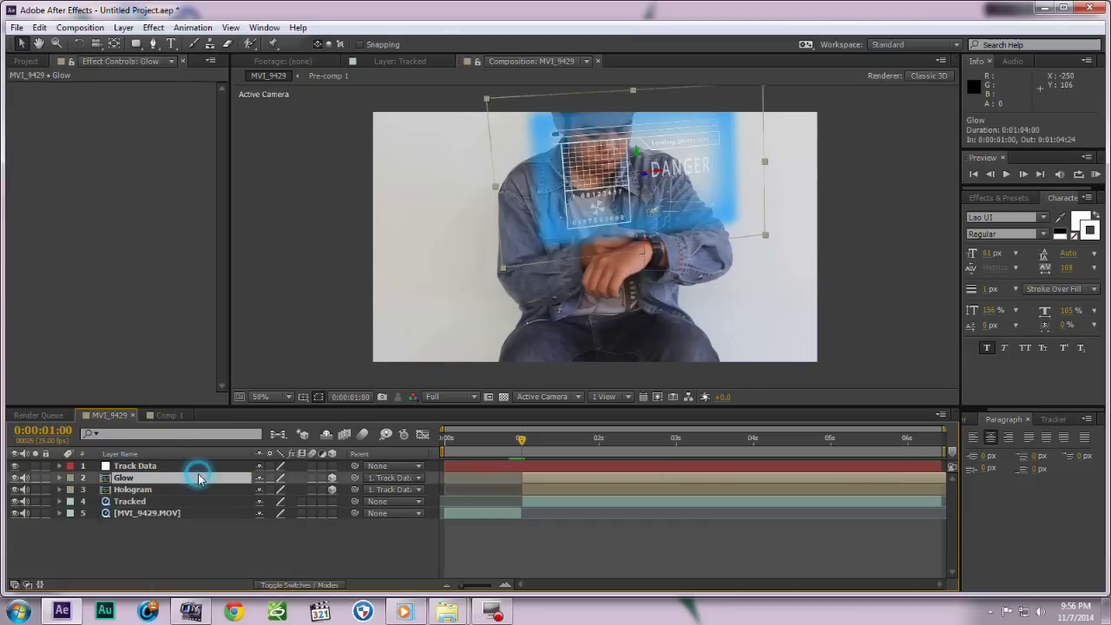
pyautogui.click(278, 585)
pyautogui.click(271, 477)
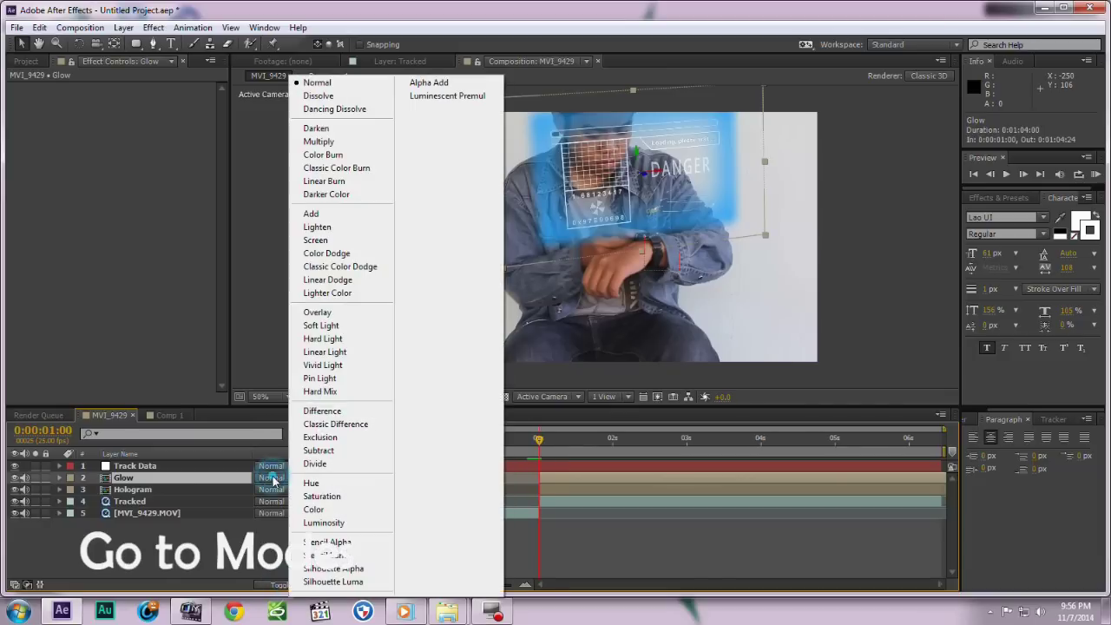
pyautogui.click(312, 214)
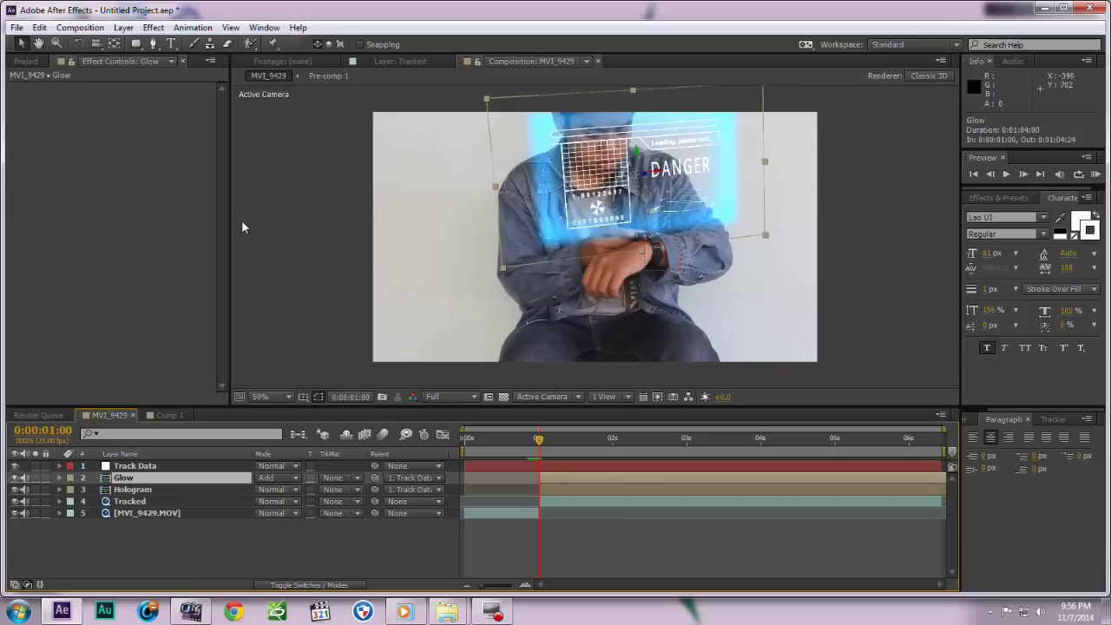
pyautogui.click(153, 28)
pyautogui.moveTo(201, 133)
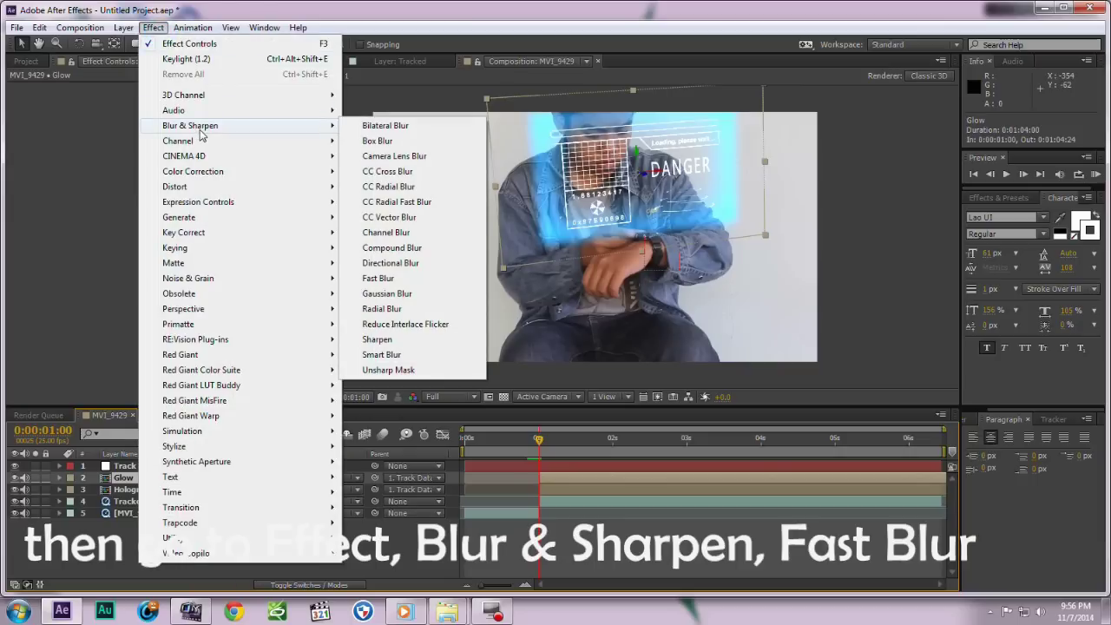
# Give Glow a Fast Blur with blurriness 14 and toggle the layer to compare.
pyautogui.click(378, 277)
pyautogui.moveTo(131, 99); pyautogui.dragTo(145, 100)
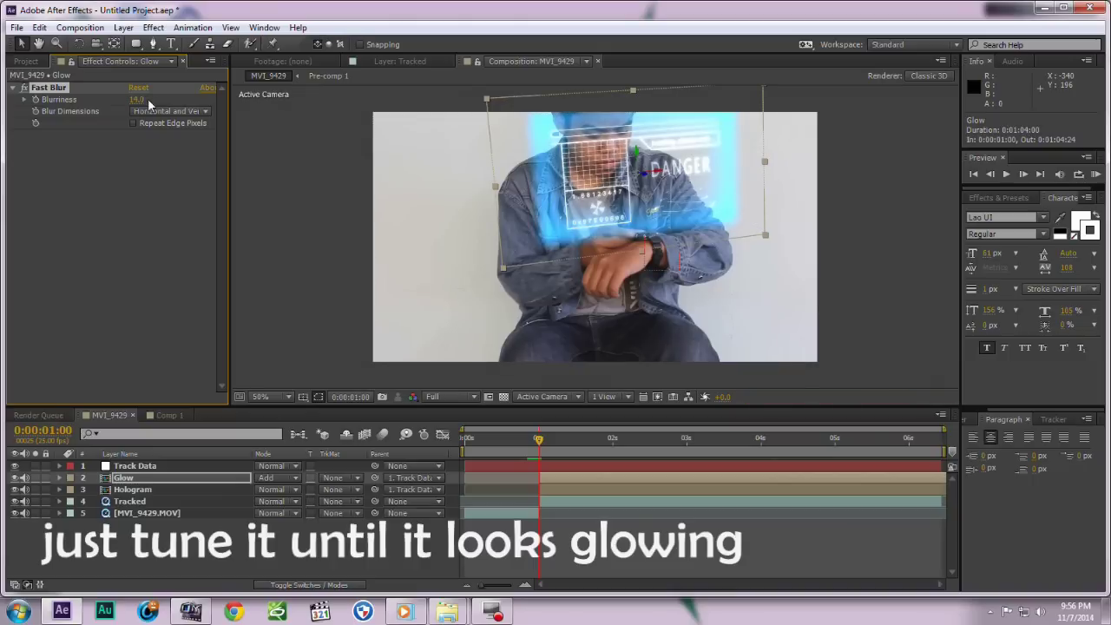
pyautogui.click(469, 539)
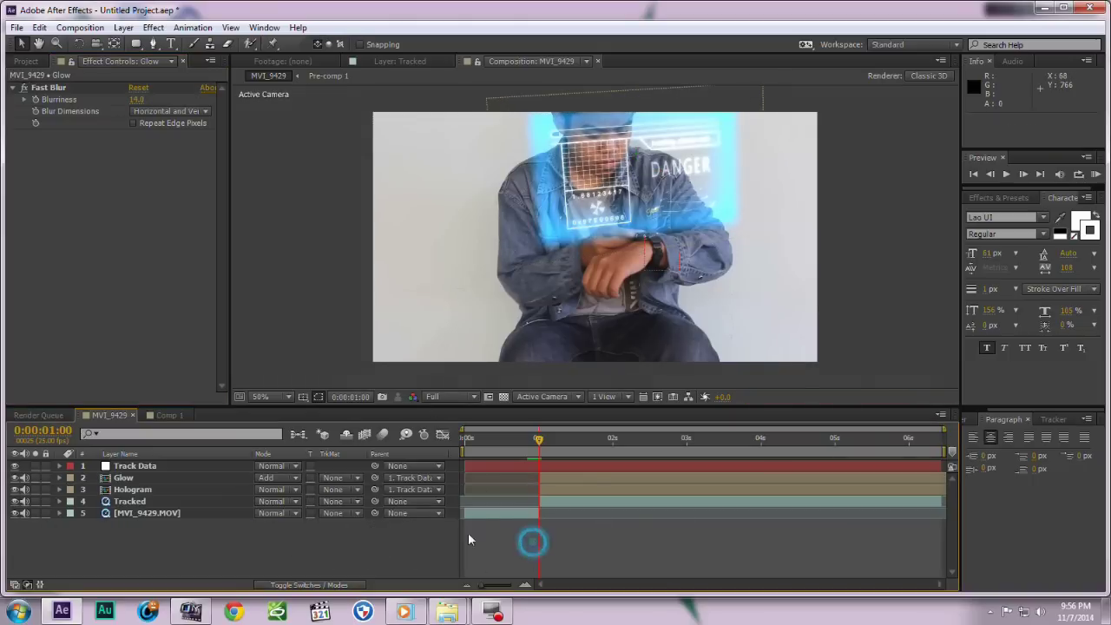
pyautogui.click(14, 477)
pyautogui.click(14, 477)
# Lower the Glow layer's opacity to 89%.
pyautogui.click(227, 477)
pyautogui.press('t')
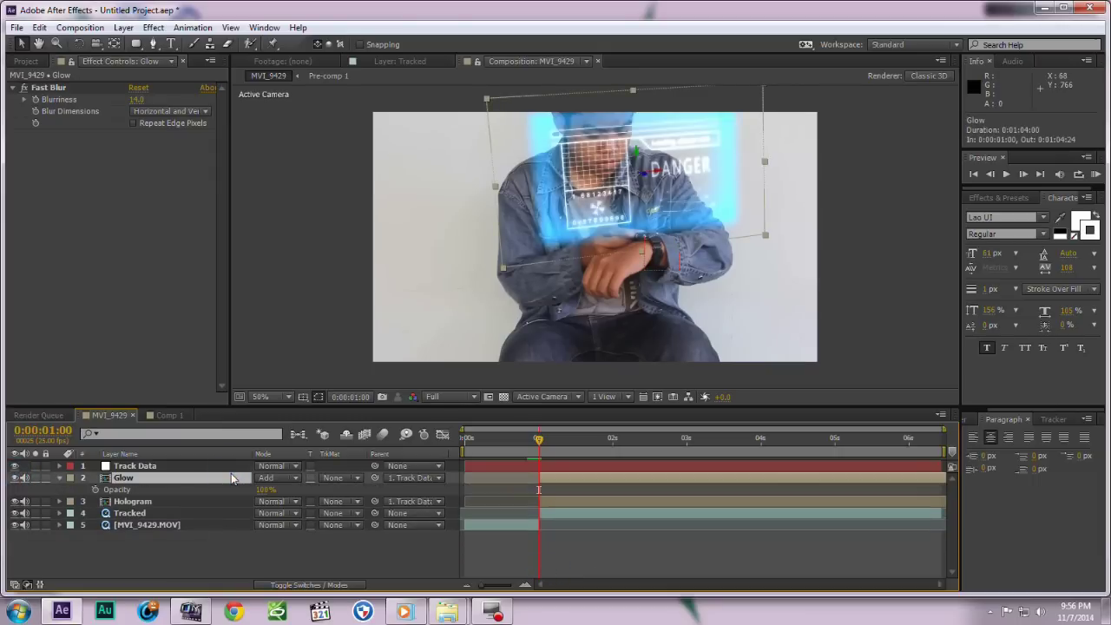
pyautogui.moveTo(264, 492); pyautogui.dragTo(243, 489)
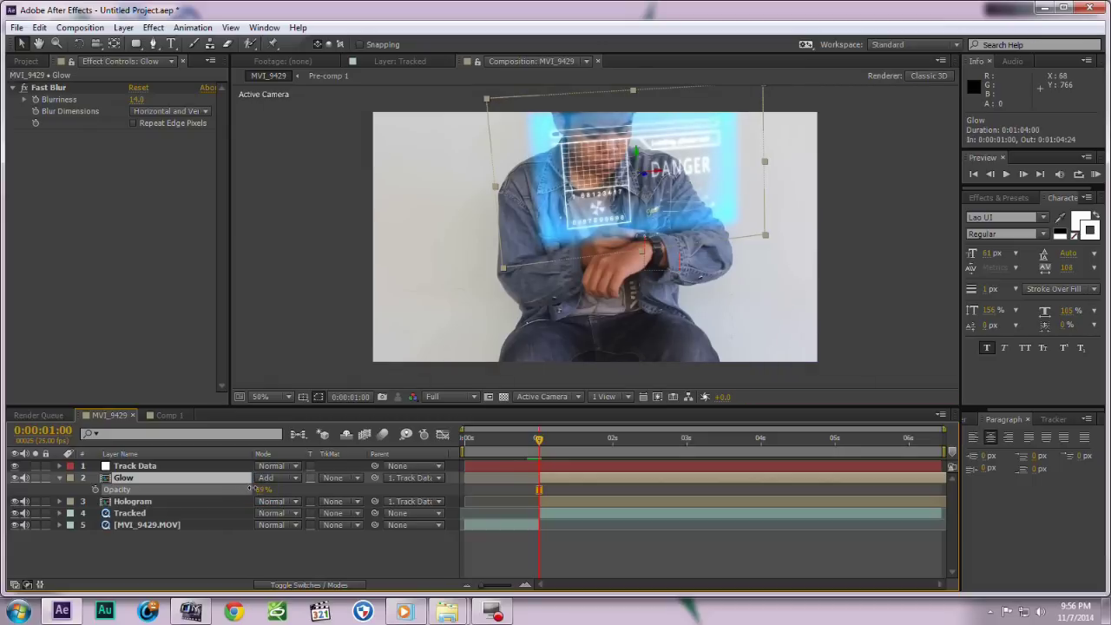
pyautogui.press('Return')
pyautogui.press('Return')
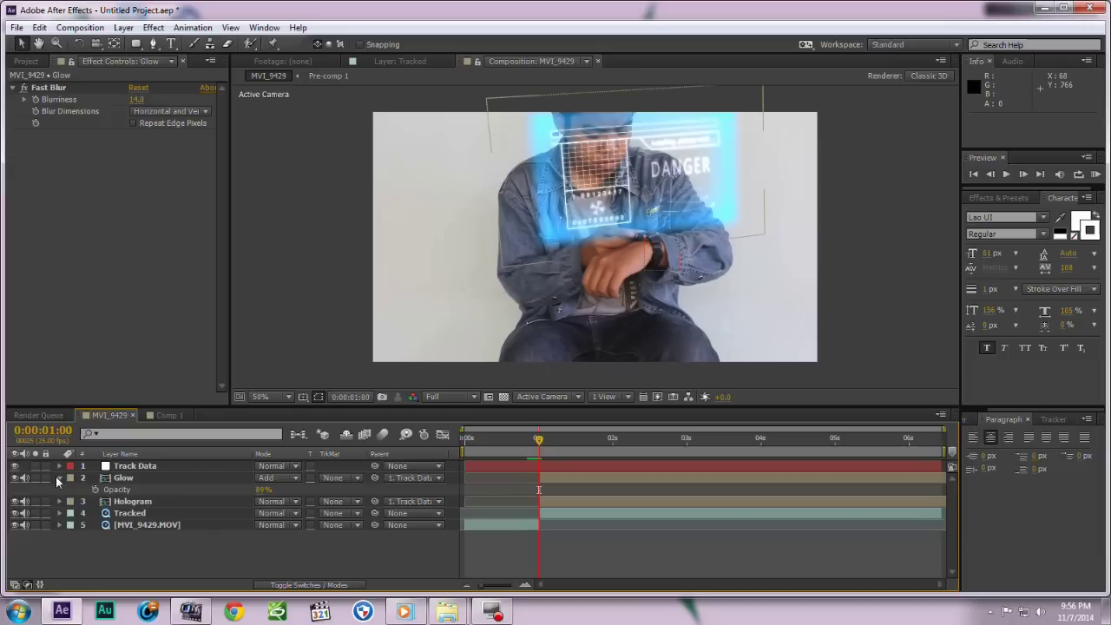
pyautogui.click(226, 532)
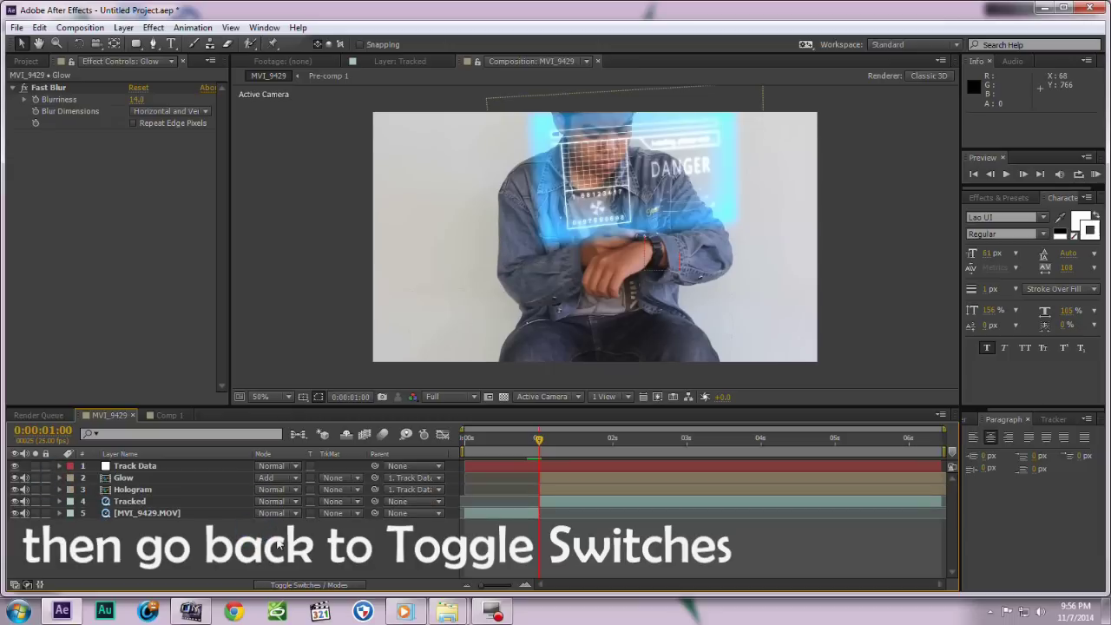
# Tick the Motion Blur switch on Glow and Hologram and enable composition motion blur.
pyautogui.click(322, 583)
pyautogui.click(311, 477)
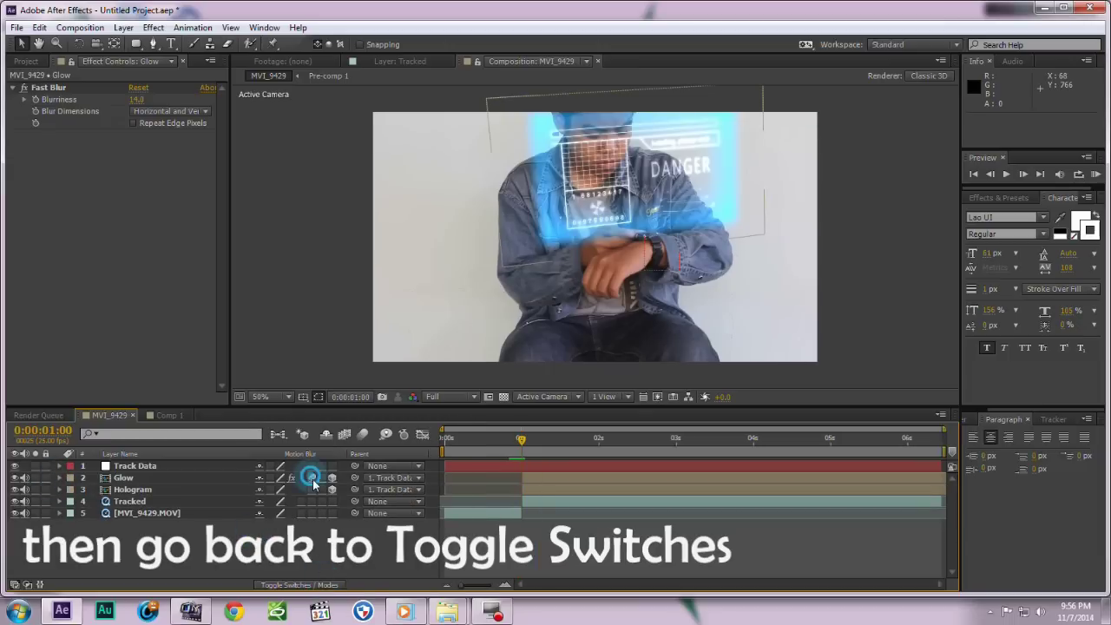
pyautogui.click(314, 489)
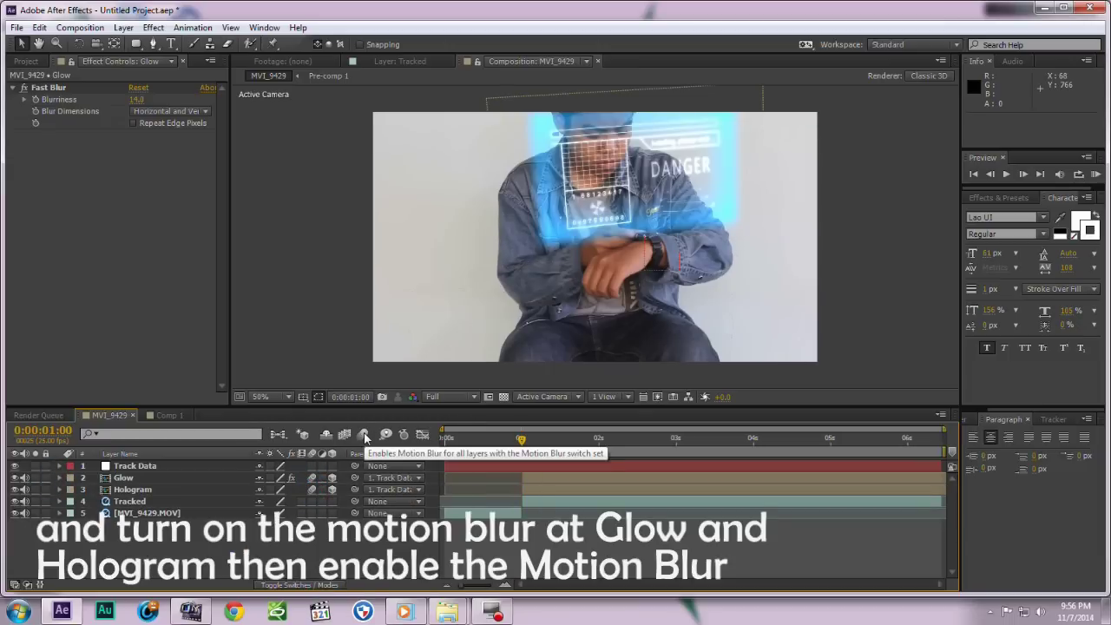
pyautogui.click(363, 435)
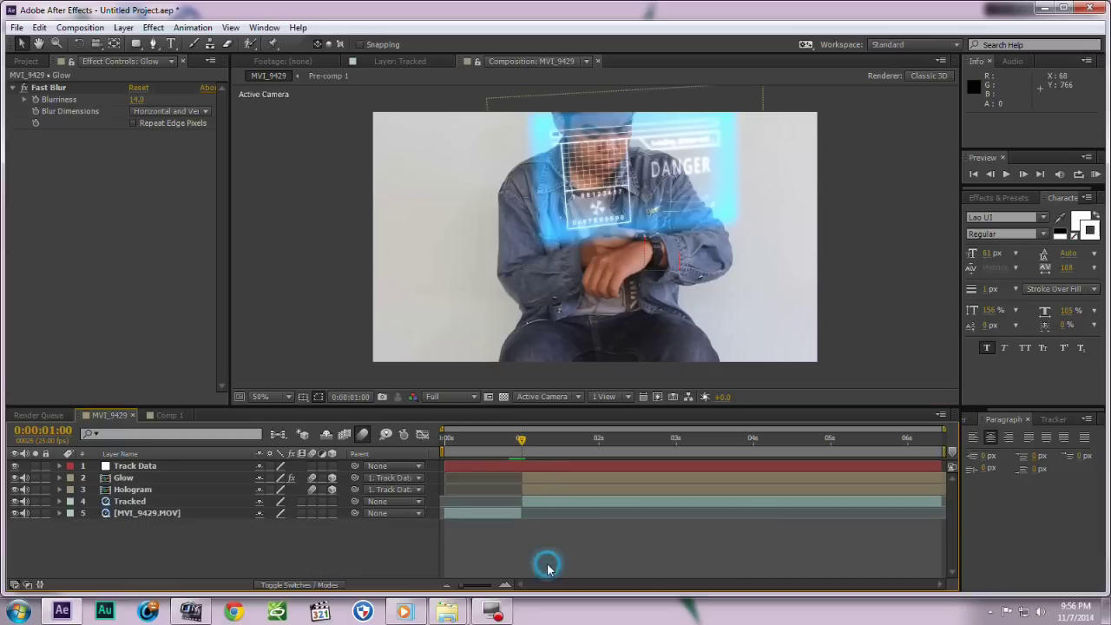
pyautogui.click(162, 476)
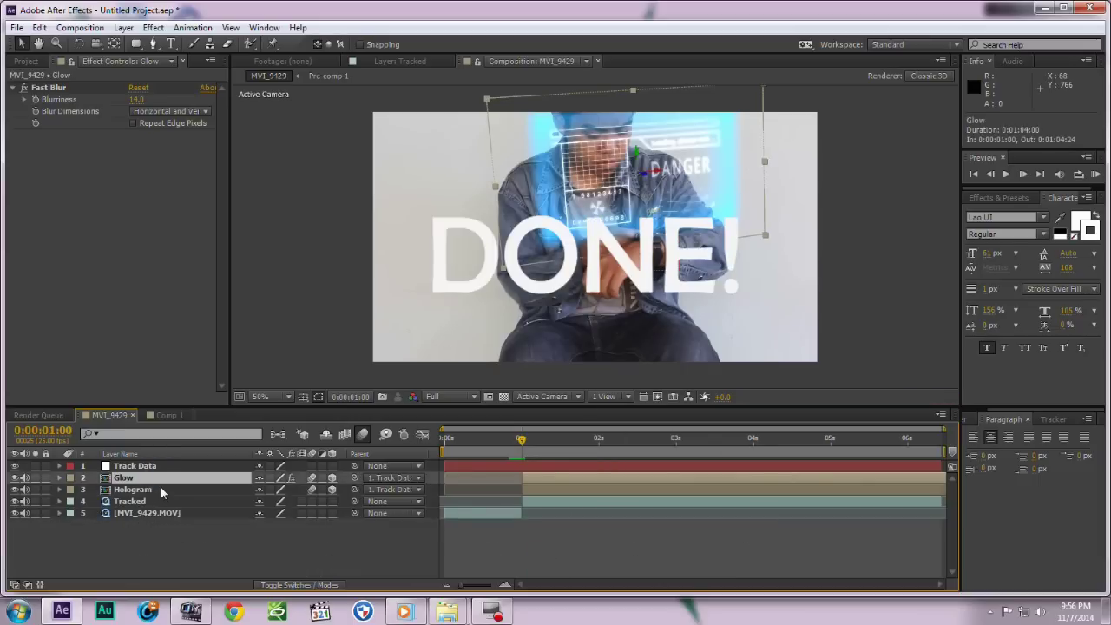
pyautogui.click(160, 489)
pyautogui.click(169, 477)
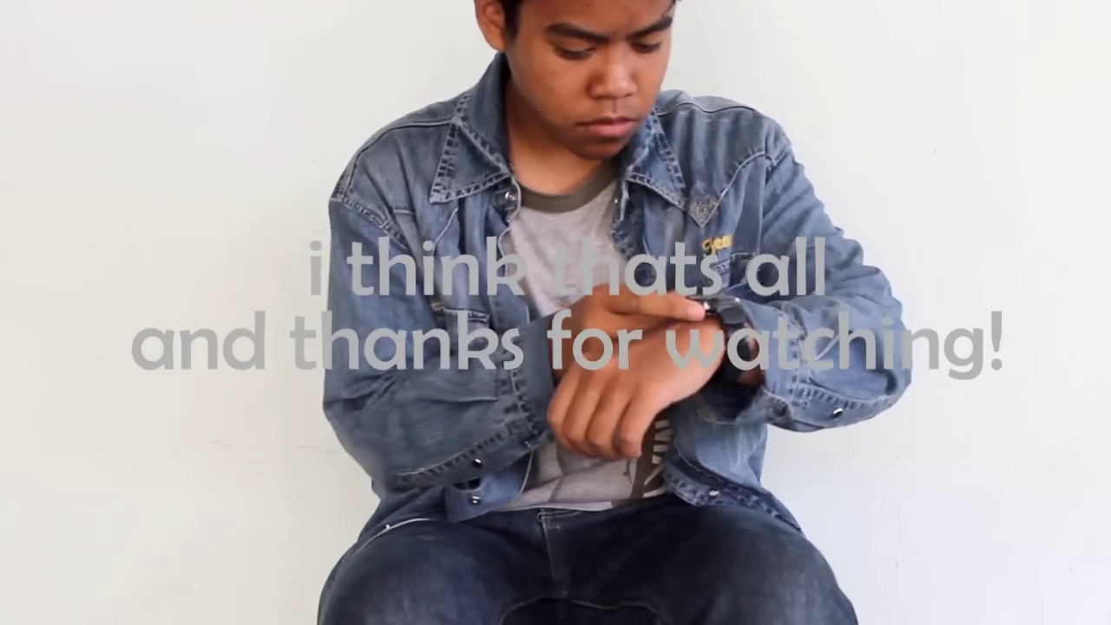